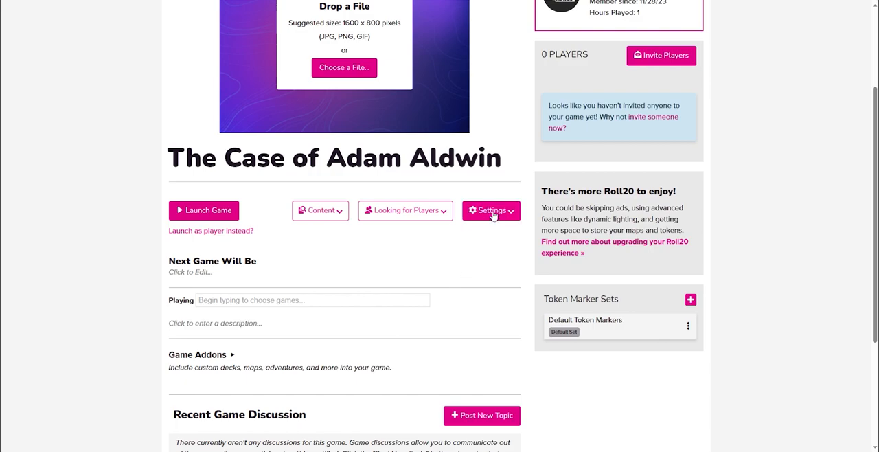
Open the game's settings and expand the Game Default Settings for new pages and tokens
{"action": "left_click", "coordinate": [472, 236]}
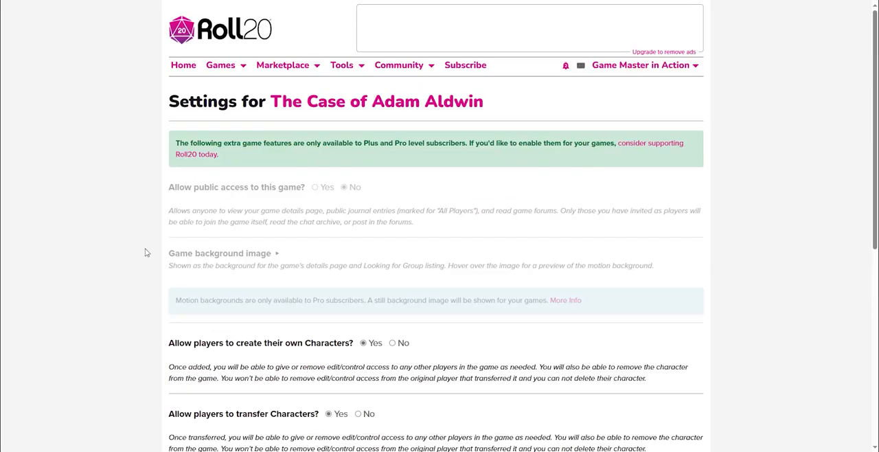
{"action": "scroll", "coordinate": [143, 252], "scroll_direction": "down", "scroll_amount": 6}
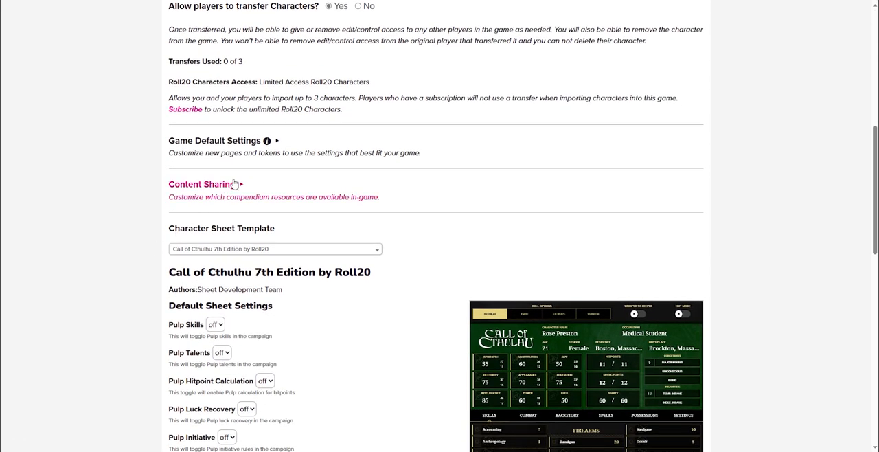
{"action": "left_click", "coordinate": [259, 142]}
{"action": "scroll", "coordinate": [522, 309], "scroll_direction": "down", "scroll_amount": 5}
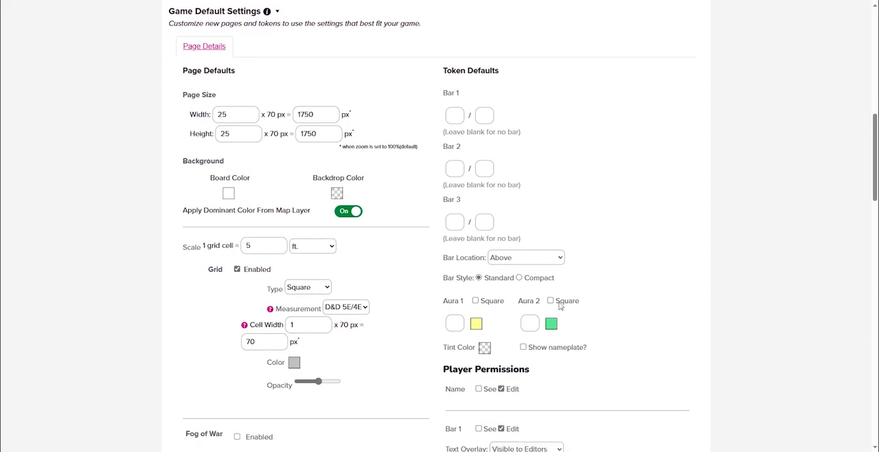
Turn off the Edit player permission for the token name, all three bars and both auras, and save the defaults
{"action": "left_click", "coordinate": [501, 218]}
{"action": "left_click", "coordinate": [502, 177]}
{"action": "left_click", "coordinate": [501, 278]}
{"action": "left_click", "coordinate": [501, 338]}
{"action": "left_click", "coordinate": [502, 398]}
{"action": "scroll", "coordinate": [532, 385], "scroll_direction": "down", "scroll_amount": 2}
{"action": "left_click", "coordinate": [502, 302]}
{"action": "left_click", "coordinate": [204, 373]}
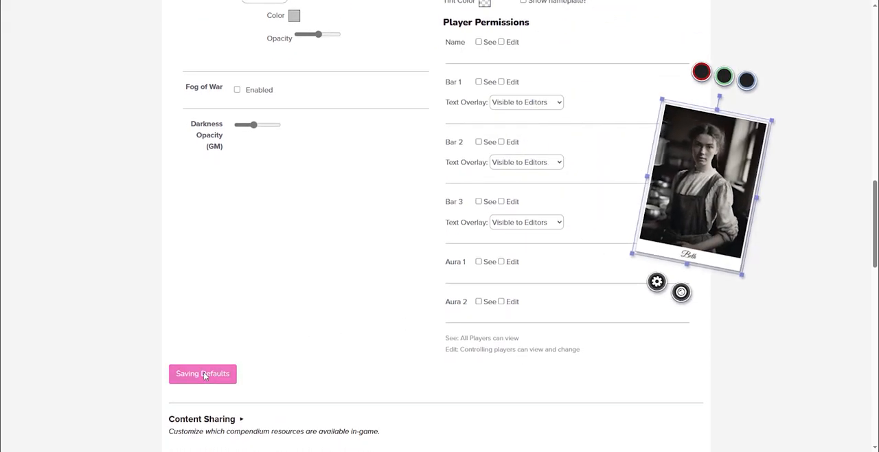
Return from the settings to the game's details page and launch the game
{"action": "scroll", "coordinate": [222, 308], "scroll_direction": "down", "scroll_amount": 1}
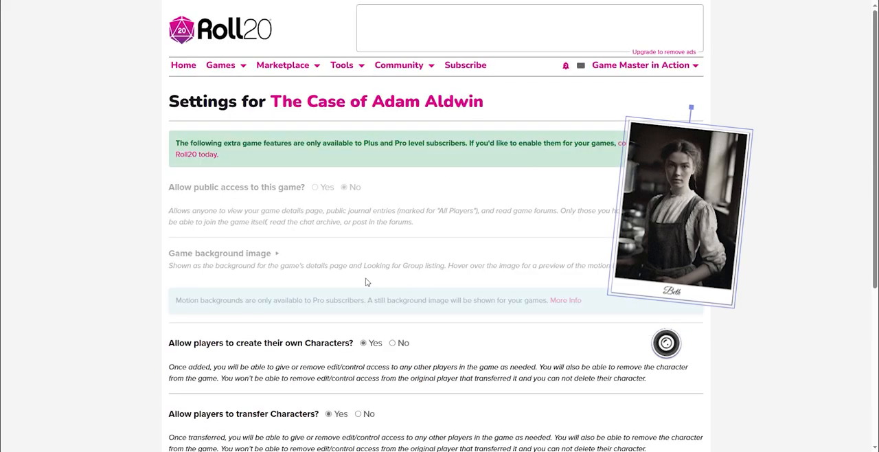
{"action": "scroll", "coordinate": [367, 282], "scroll_direction": "up", "scroll_amount": 6}
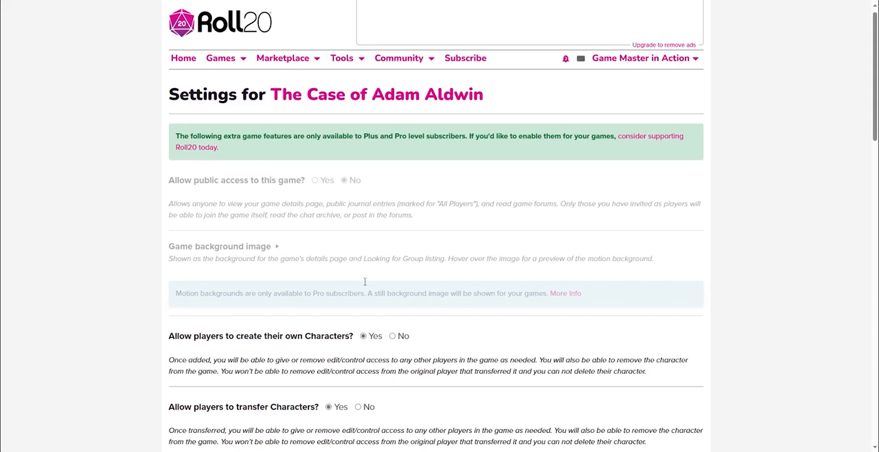
{"action": "left_click", "coordinate": [350, 99]}
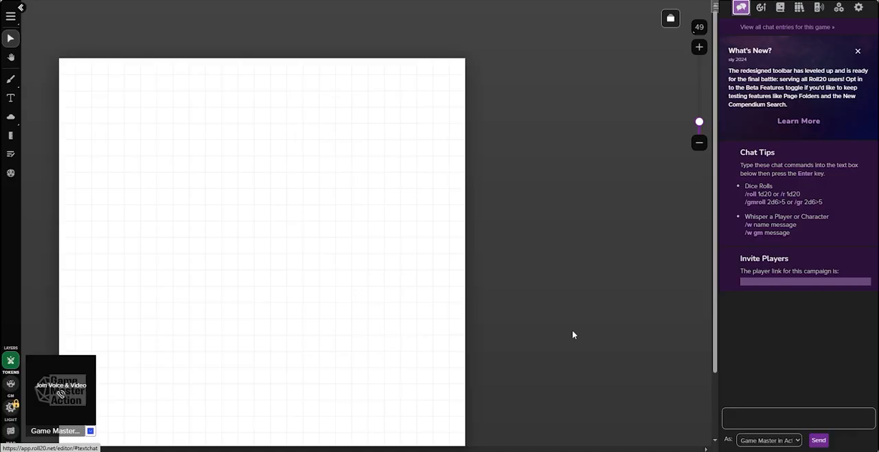
Set the Chat Tech of the tabletop's audio and video settings to None (no video/audio)
{"action": "left_click", "coordinate": [858, 8]}
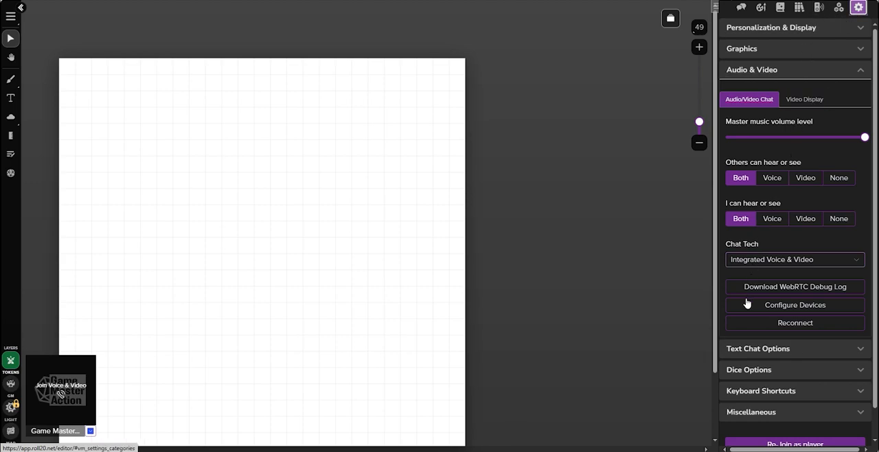
{"action": "left_click", "coordinate": [753, 264]}
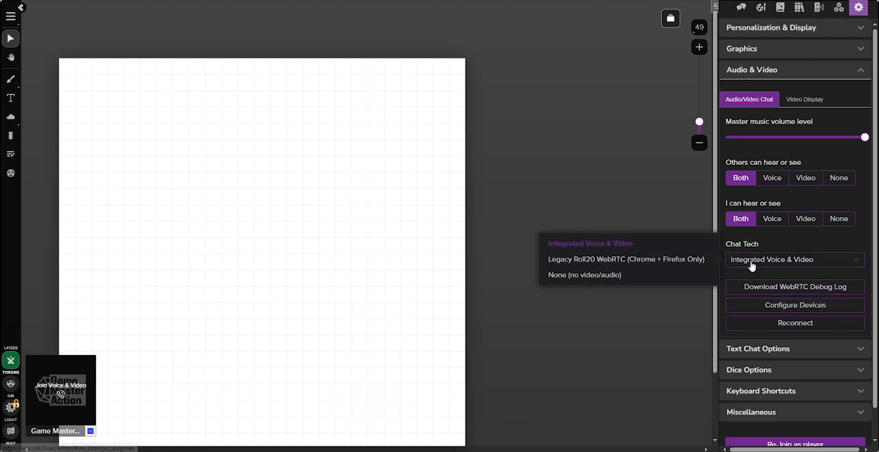
{"action": "left_click", "coordinate": [620, 276]}
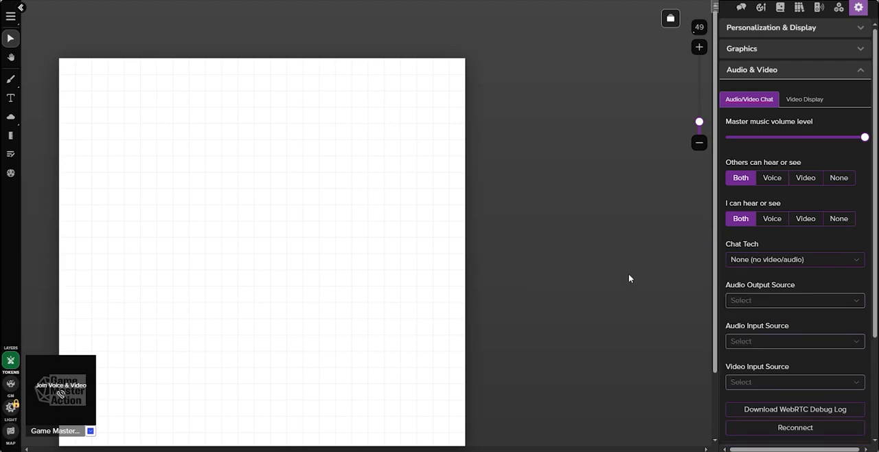
Set the player video/avatar size to Names only in the video display settings
{"action": "left_click", "coordinate": [804, 99]}
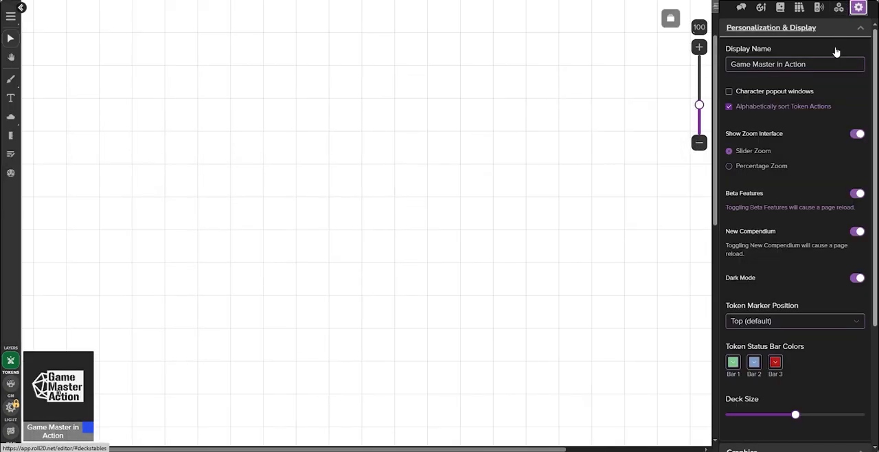
{"action": "scroll", "coordinate": [802, 234], "scroll_direction": "down", "scroll_amount": 3}
{"action": "scroll", "coordinate": [802, 234], "scroll_direction": "down", "scroll_amount": 3}
{"action": "left_click", "coordinate": [820, 304]}
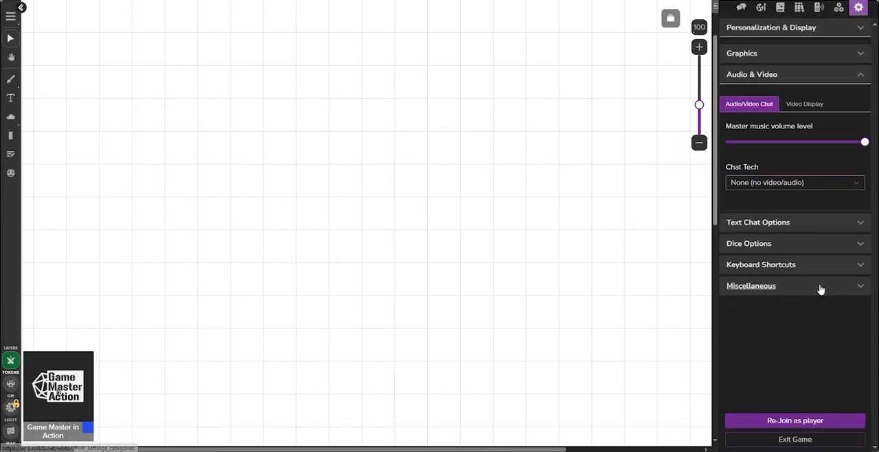
{"action": "left_click", "coordinate": [801, 100]}
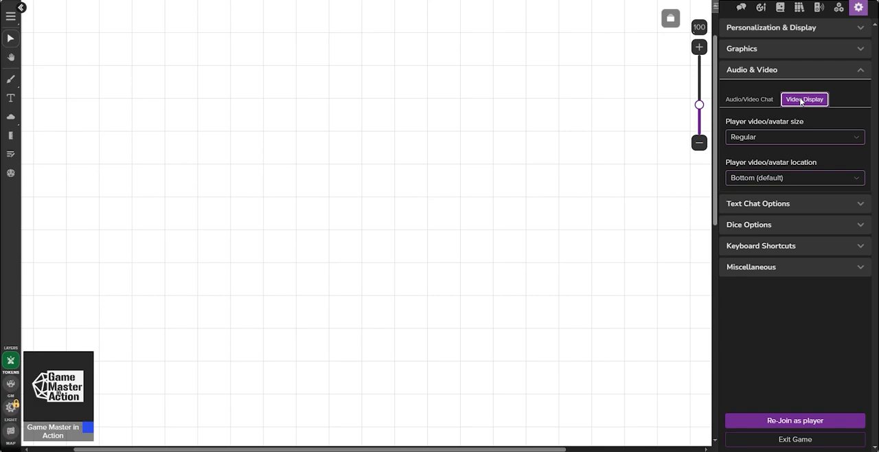
{"action": "left_click", "coordinate": [761, 141]}
{"action": "left_click", "coordinate": [746, 211]}
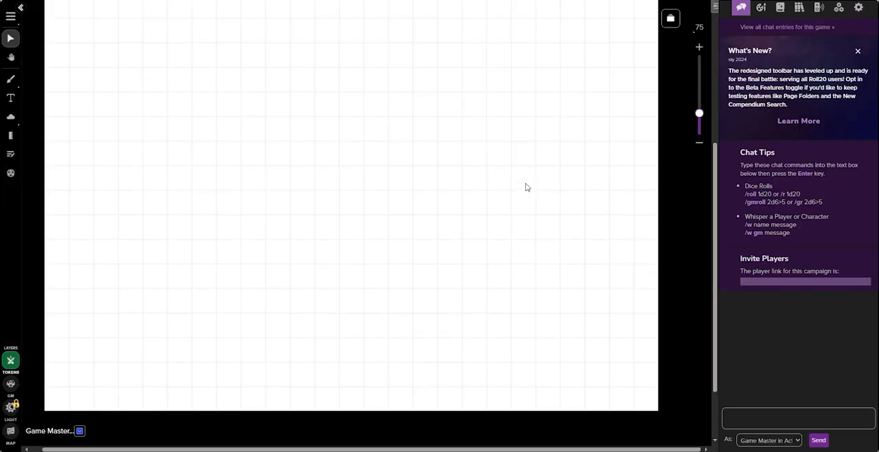
Set the Start page's size to 1920 px wide and 1080 px high
{"action": "scroll", "coordinate": [526, 186], "scroll_direction": "down", "scroll_amount": 5}
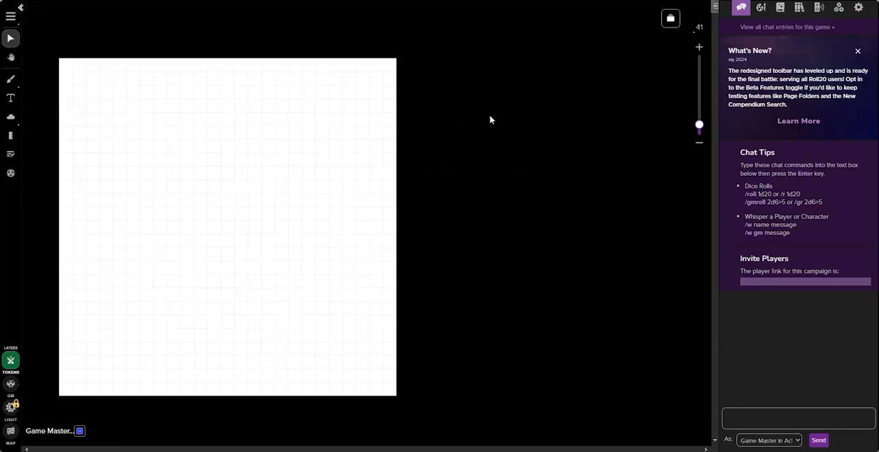
{"action": "left_click", "coordinate": [670, 19]}
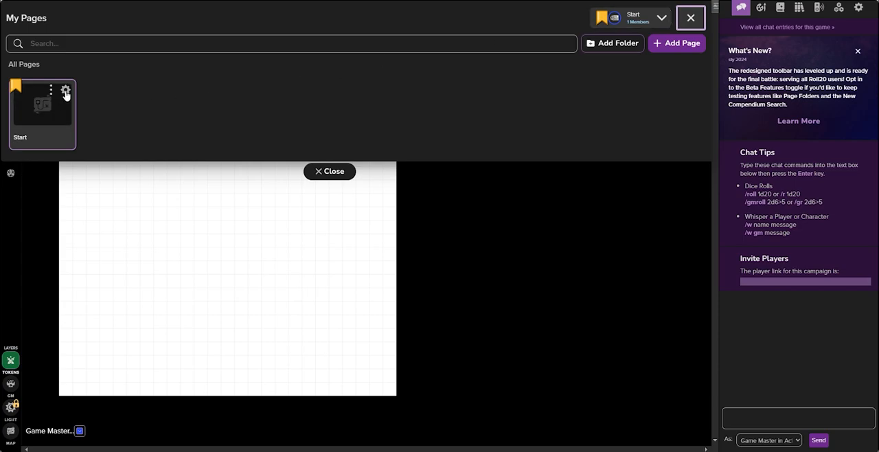
{"action": "left_click", "coordinate": [66, 91]}
{"action": "left_click_drag", "start_coordinate": [483, 114], "coordinate": [467, 114]}
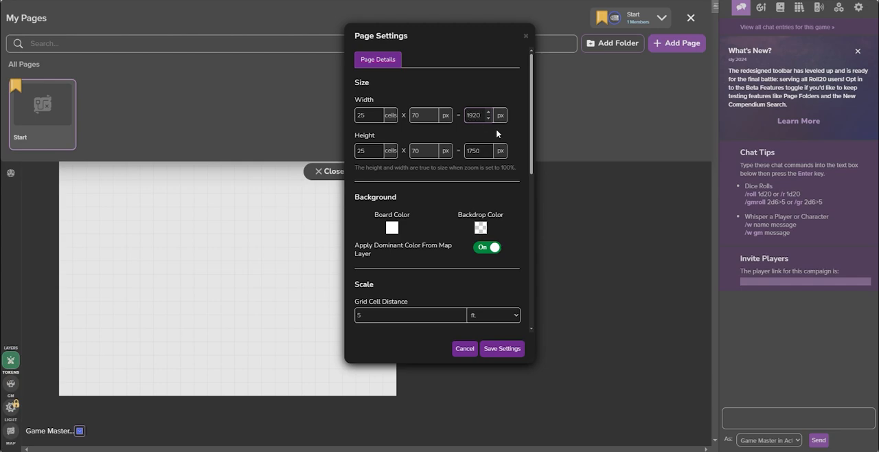
{"action": "left_click_drag", "start_coordinate": [481, 149], "coordinate": [466, 148]}
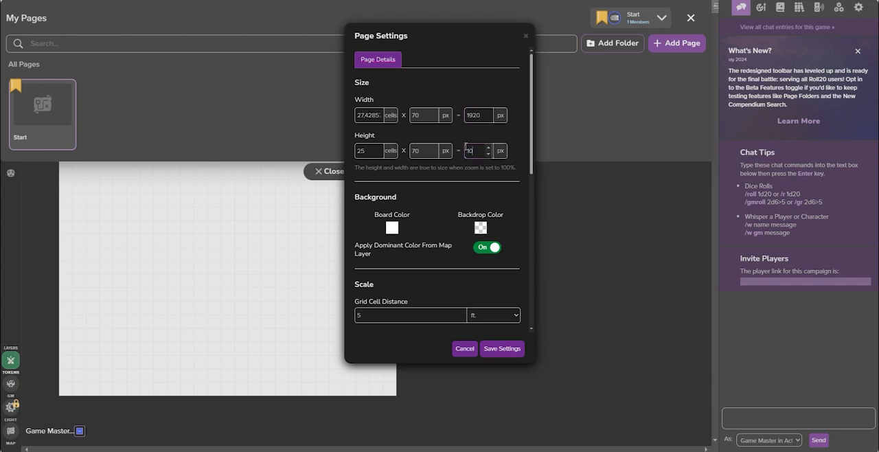
Turn off the dominant color from the map layer, give the page a dark grey board color, and save the page settings
{"action": "left_click", "coordinate": [479, 246]}
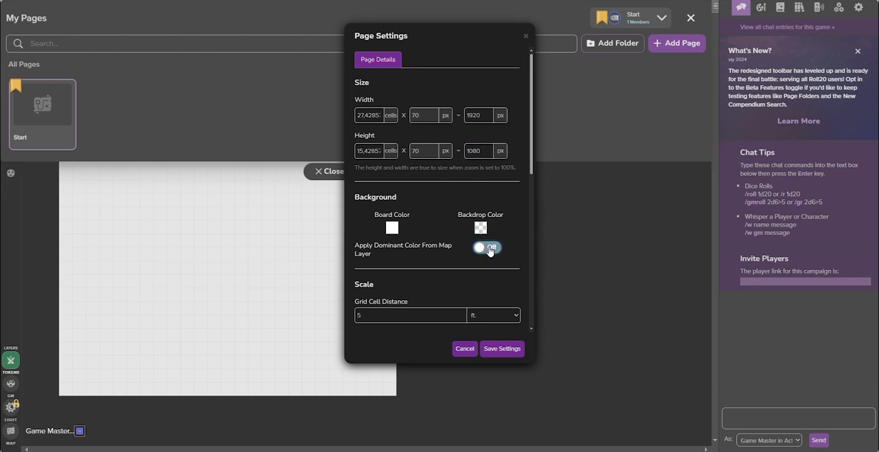
{"action": "left_click", "coordinate": [392, 228]}
{"action": "left_click", "coordinate": [362, 239]}
{"action": "left_click", "coordinate": [501, 348]}
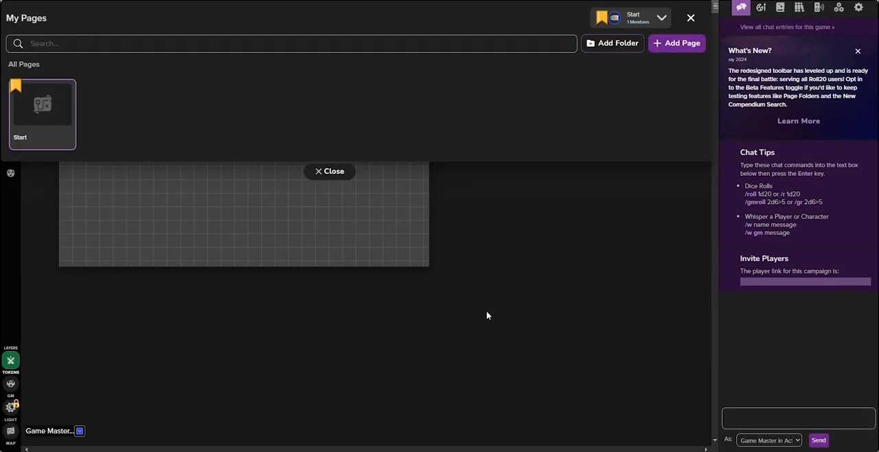
{"action": "left_click", "coordinate": [320, 171]}
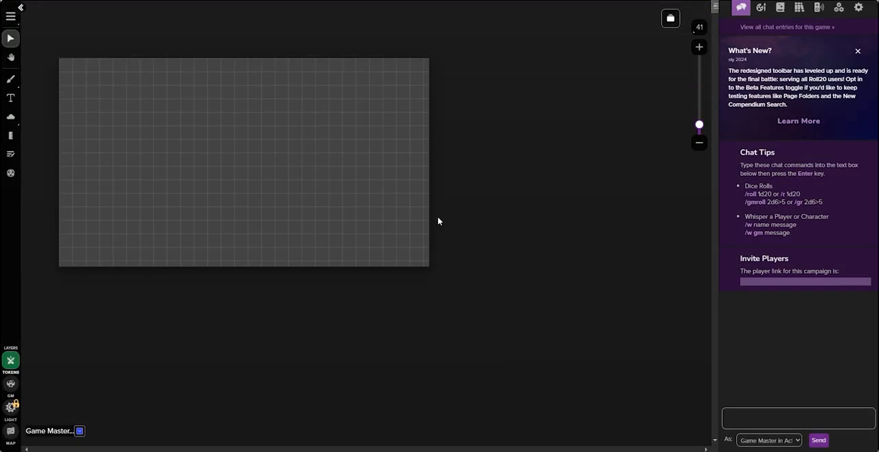
Create a folder named "The Case of Adam Aldwin" in the art library
{"action": "scroll", "coordinate": [405, 203], "scroll_direction": "up", "scroll_amount": 2}
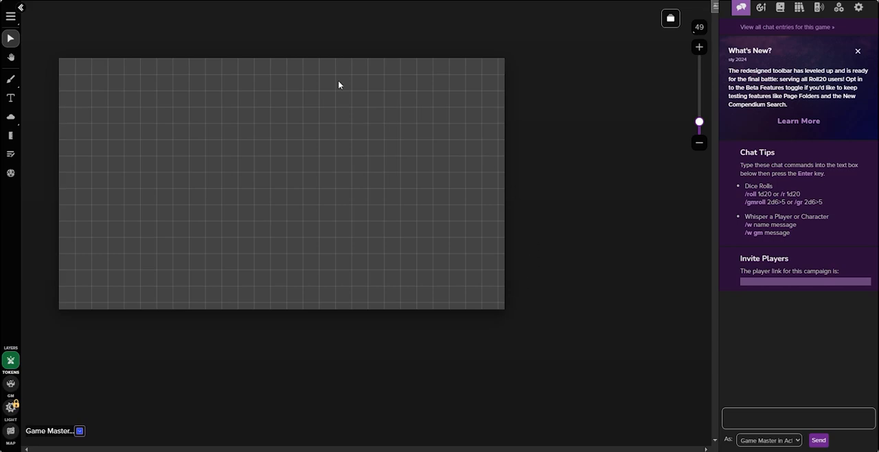
{"action": "left_click", "coordinate": [760, 9]}
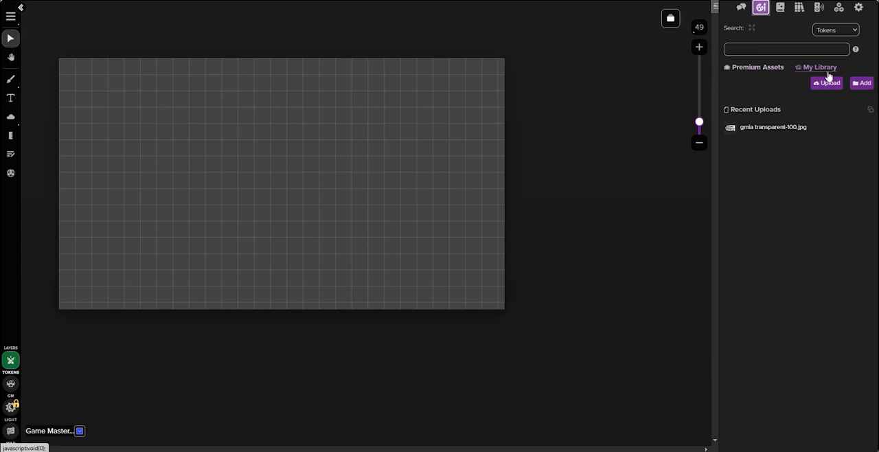
{"action": "left_click", "coordinate": [862, 83]}
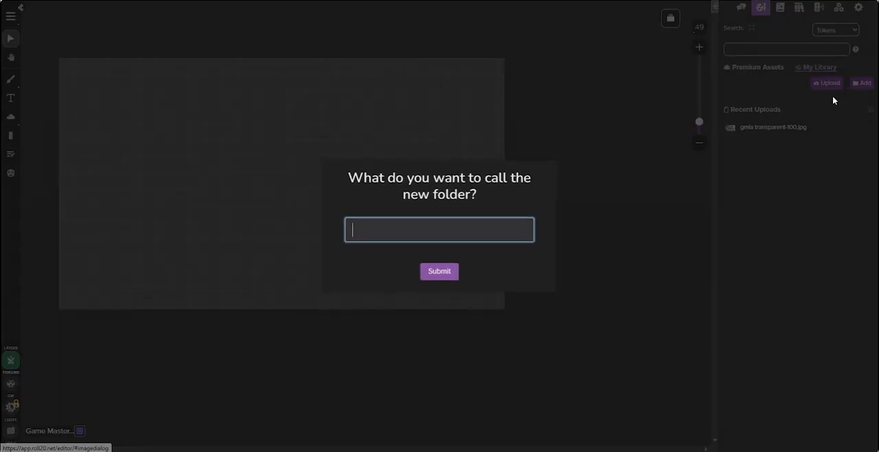
{"action": "type", "text": "The Case of Adam Aldwin"}
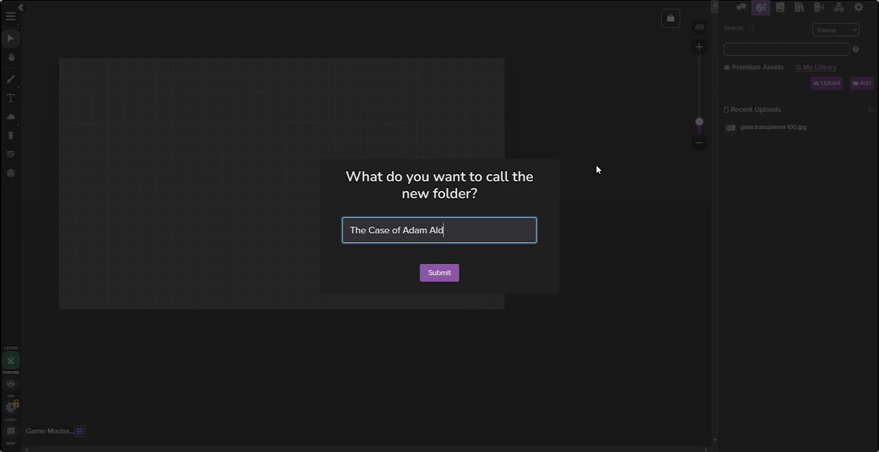
{"action": "key", "text": "Return"}
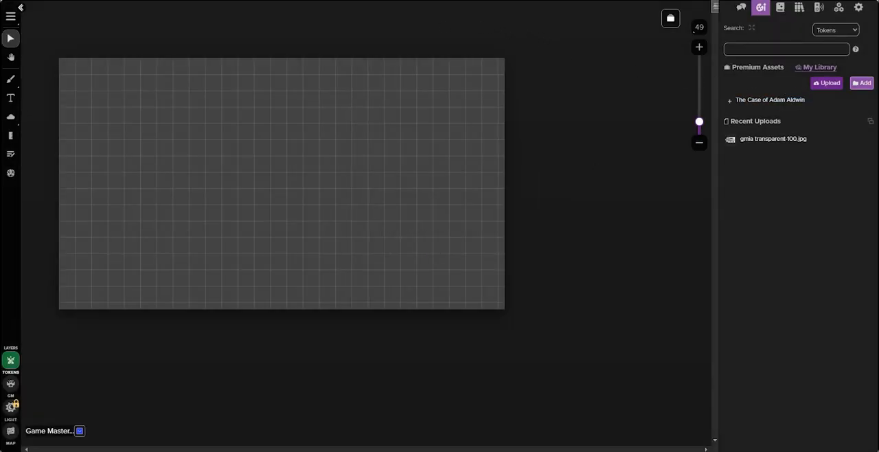
Upload the images from the local folder "The Case of Adam Aldwin Pictures" to the art library
{"action": "left_click_drag", "start_coordinate": [1, 167], "coordinate": [296, 23]}
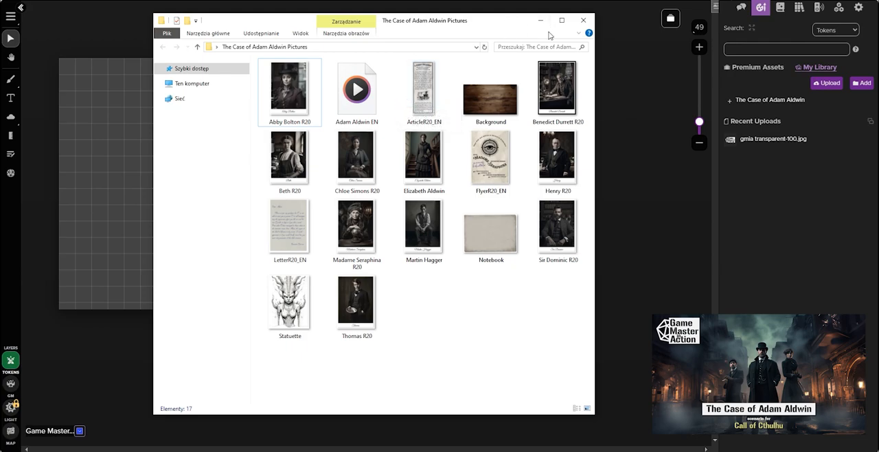
{"action": "left_click_drag", "start_coordinate": [512, 22], "coordinate": [0, 21]}
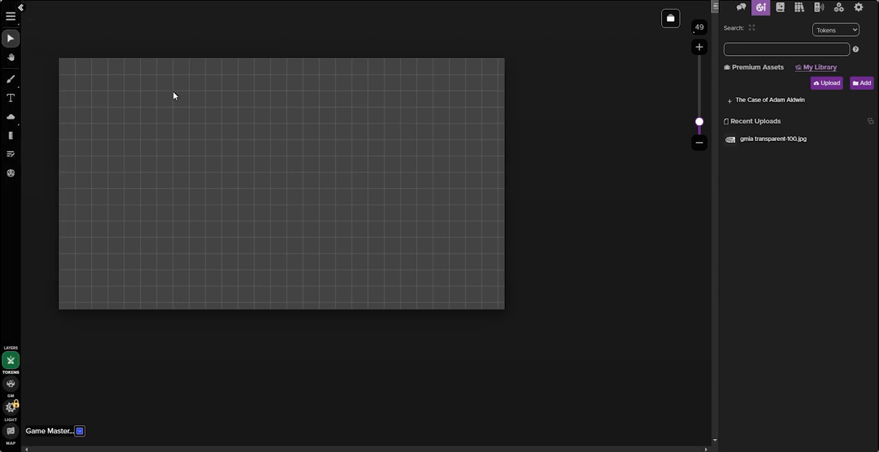
{"action": "left_click", "coordinate": [827, 84]}
{"action": "left_click_drag", "start_coordinate": [1, 147], "coordinate": [394, 218]}
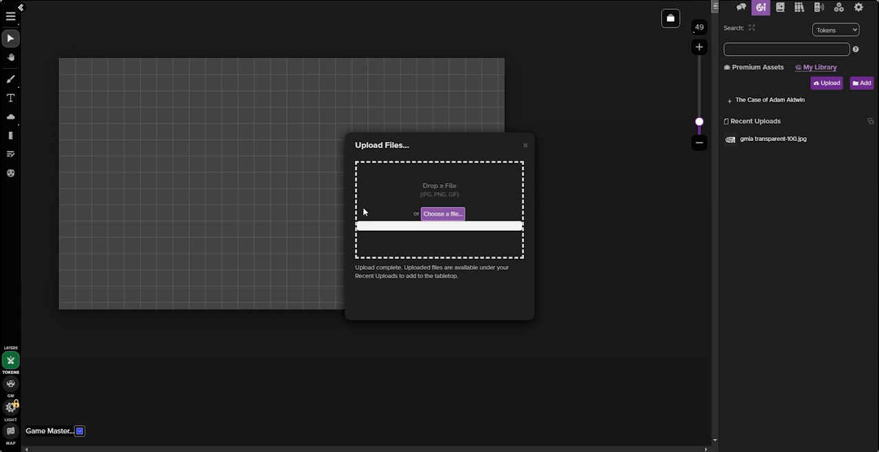
{"action": "left_click", "coordinate": [525, 145]}
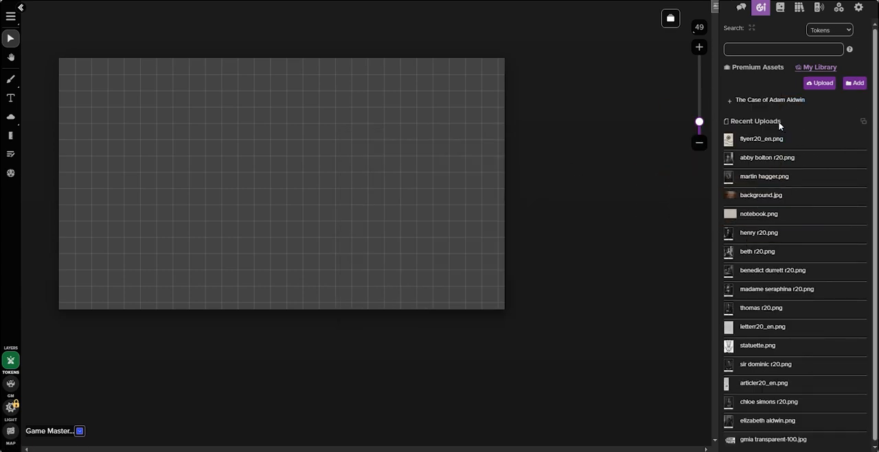
Add the sixteen scenario images, from flyerr20_en.png through the last portrait, from Recent Uploads to the "The Case of Adam Aldwin" folder
{"action": "left_click", "coordinate": [808, 142]}
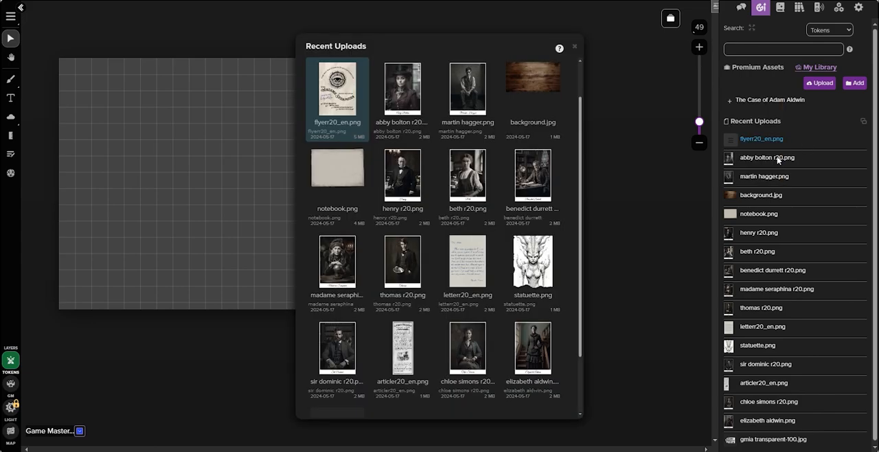
{"action": "left_click", "coordinate": [411, 103], "text": "ctrl"}
{"action": "left_click", "coordinate": [458, 93], "text": "ctrl"}
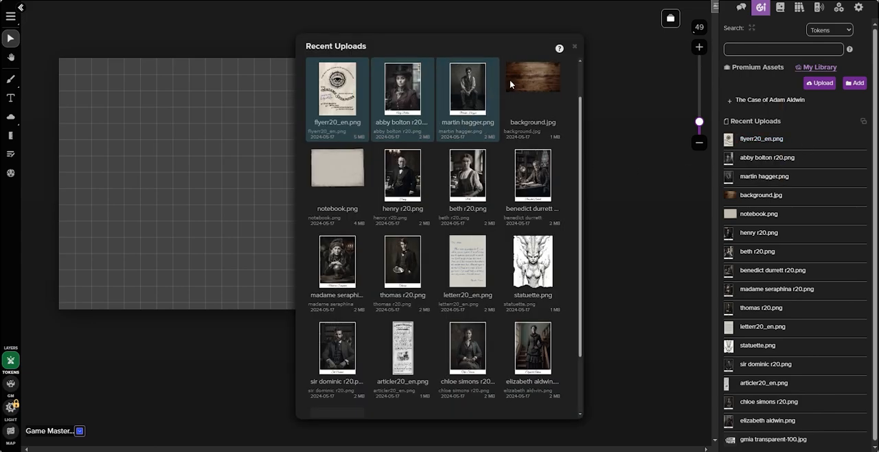
{"action": "left_click", "coordinate": [511, 79], "text": "ctrl"}
{"action": "left_click", "coordinate": [530, 177], "text": "ctrl"}
{"action": "left_click", "coordinate": [406, 170], "text": "ctrl"}
{"action": "left_click", "coordinate": [340, 171], "text": "ctrl"}
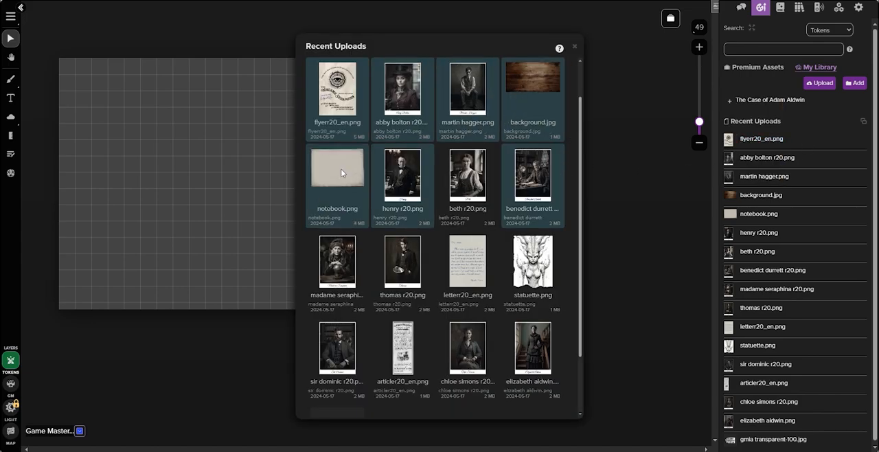
{"action": "left_click", "coordinate": [466, 183], "text": "ctrl"}
{"action": "left_click", "coordinate": [464, 253], "text": "ctrl"}
{"action": "left_click", "coordinate": [527, 259], "text": "ctrl"}
{"action": "left_click", "coordinate": [394, 261], "text": "ctrl"}
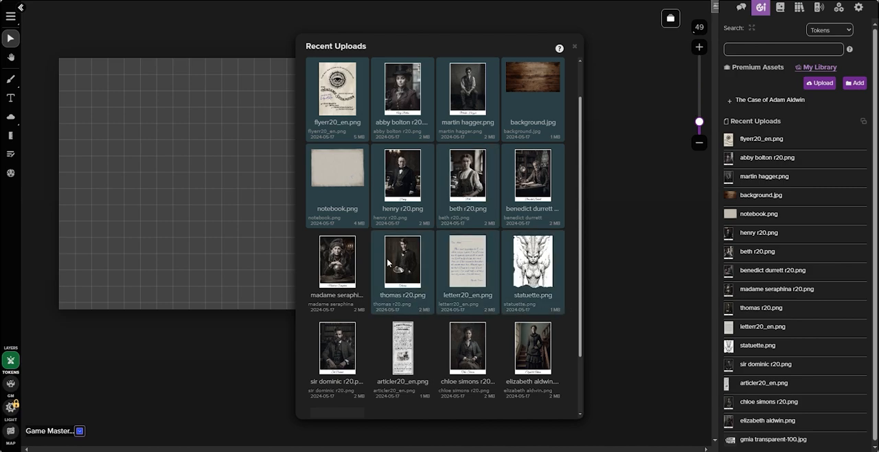
{"action": "left_click", "coordinate": [337, 272], "text": "ctrl"}
{"action": "left_click", "coordinate": [351, 342], "text": "ctrl"}
{"action": "left_click", "coordinate": [397, 351], "text": "ctrl"}
{"action": "left_click", "coordinate": [463, 353], "text": "ctrl"}
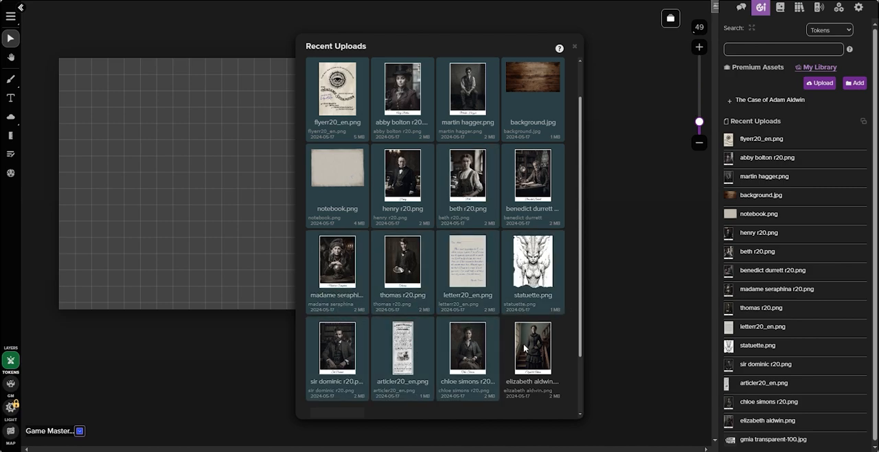
{"action": "left_click", "coordinate": [526, 348], "text": "ctrl"}
{"action": "scroll", "coordinate": [518, 295], "scroll_direction": "down", "scroll_amount": 1}
{"action": "scroll", "coordinate": [505, 248], "scroll_direction": "up", "scroll_amount": 4}
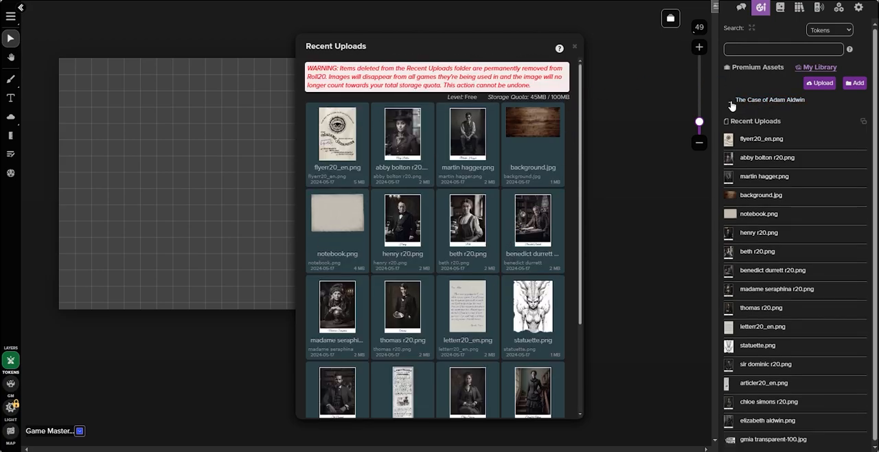
{"action": "left_click_drag", "start_coordinate": [549, 171], "coordinate": [849, 124]}
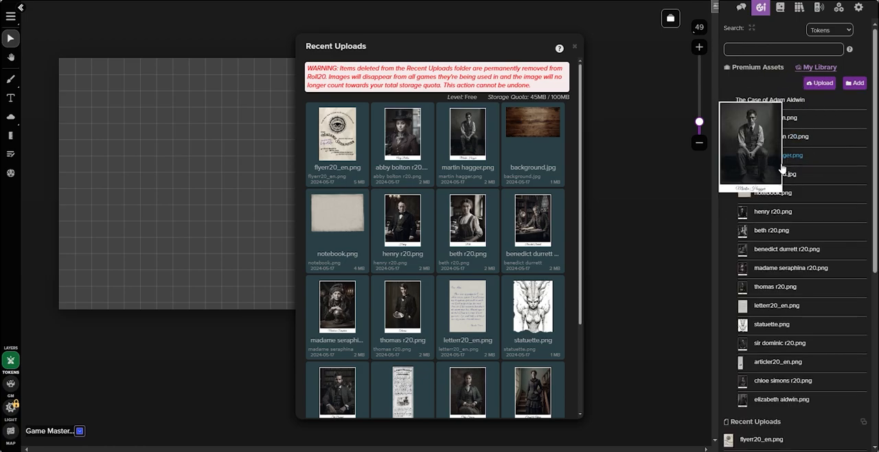
{"action": "left_click", "coordinate": [574, 46]}
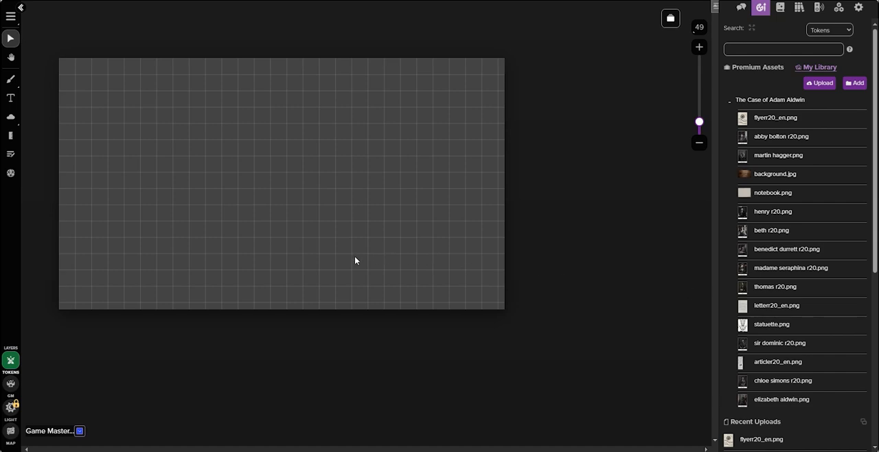
Place background.jpg on the map layer and set its dimensions to 1920 px wide and the page's full height
{"action": "left_click", "coordinate": [10, 431]}
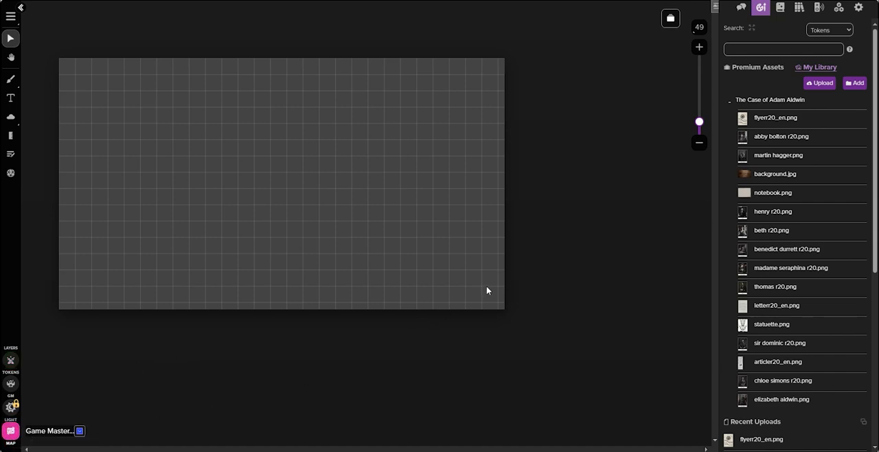
{"action": "left_click_drag", "start_coordinate": [781, 176], "coordinate": [318, 157]}
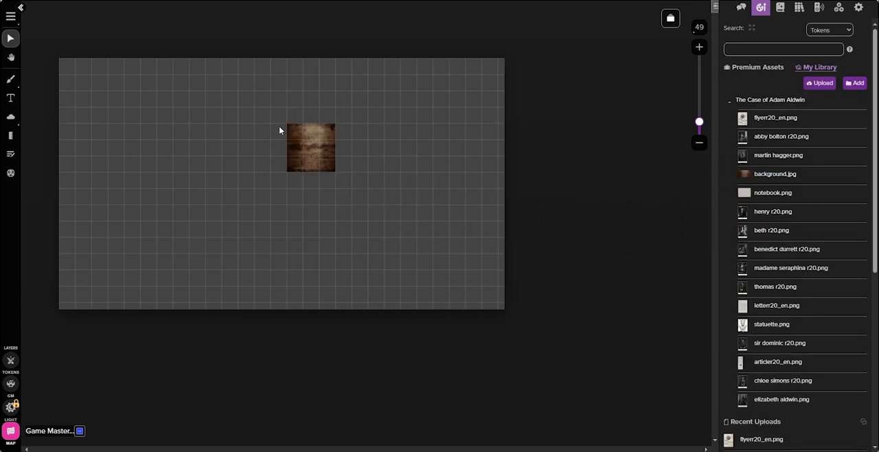
{"action": "left_click", "coordinate": [312, 149]}
{"action": "right_click", "coordinate": [313, 149]}
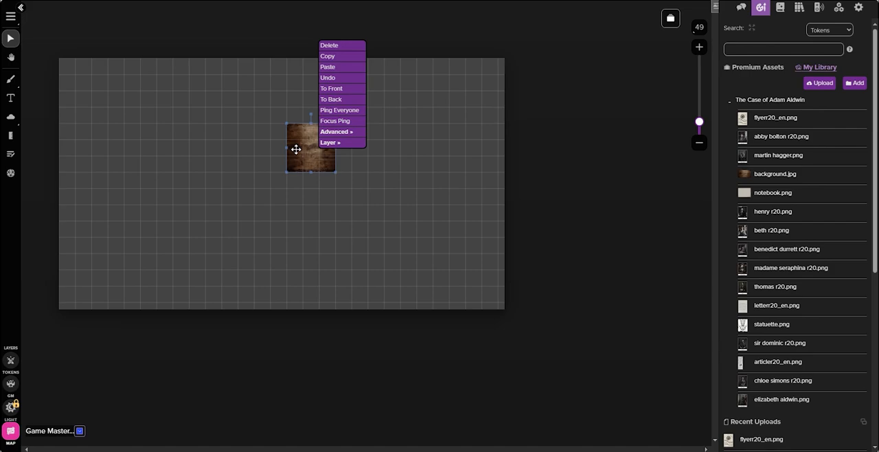
{"action": "mouse_move", "coordinate": [338, 132]}
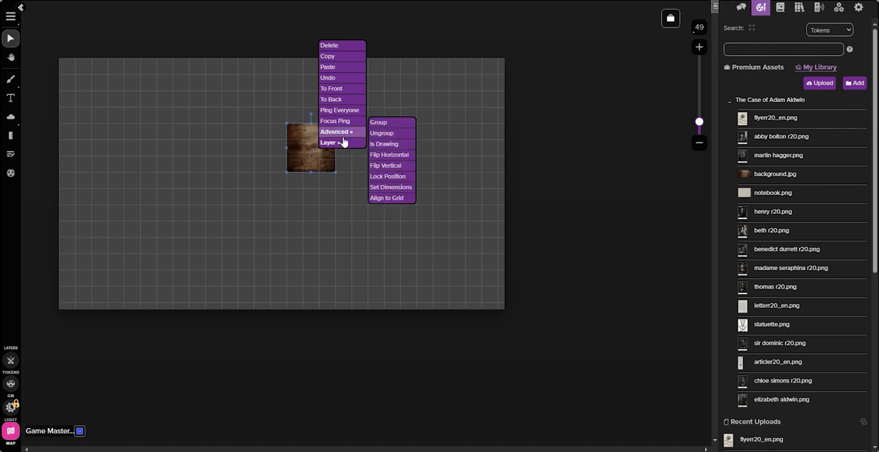
{"action": "left_click", "coordinate": [391, 187]}
{"action": "left_click_drag", "start_coordinate": [391, 231], "coordinate": [371, 231]}
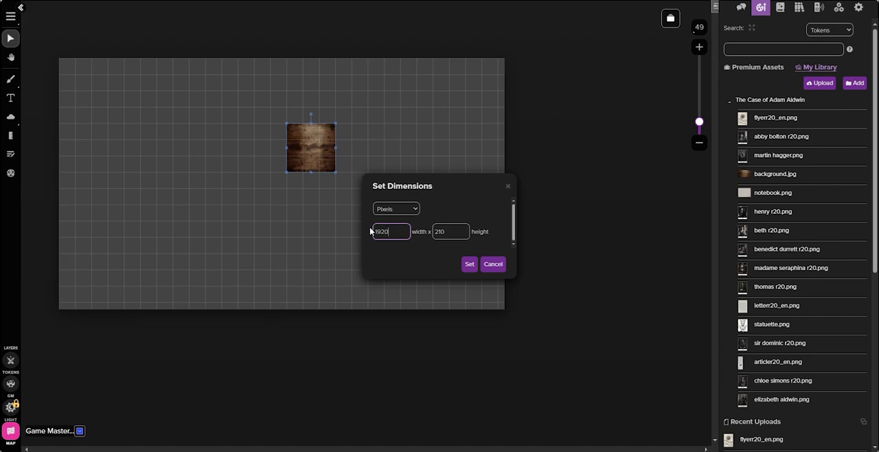
{"action": "left_click_drag", "start_coordinate": [455, 231], "coordinate": [432, 231]}
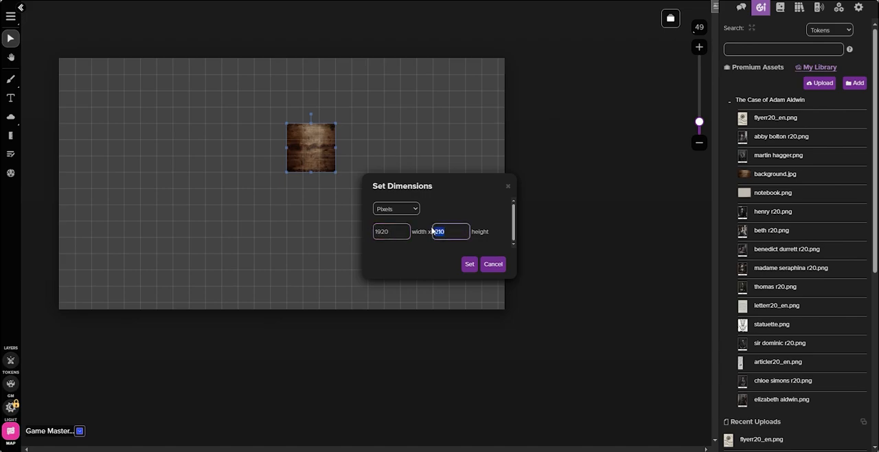
{"action": "left_click", "coordinate": [467, 264]}
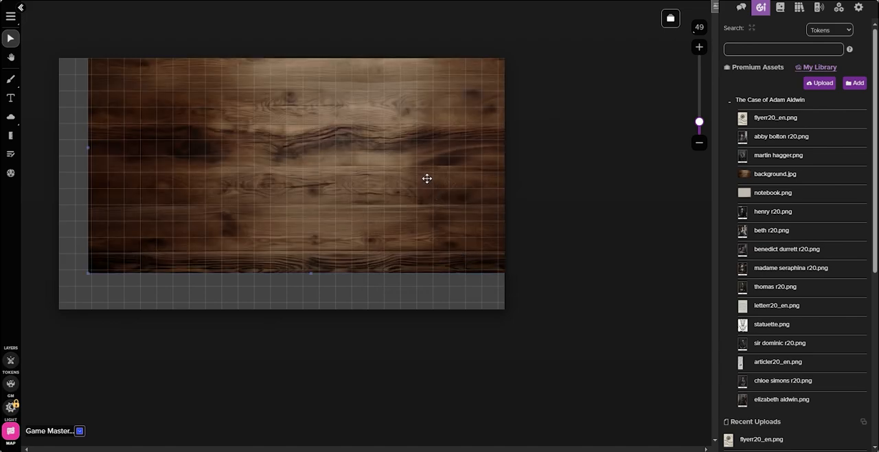
{"action": "right_click", "coordinate": [358, 126]}
{"action": "mouse_move", "coordinate": [380, 108]}
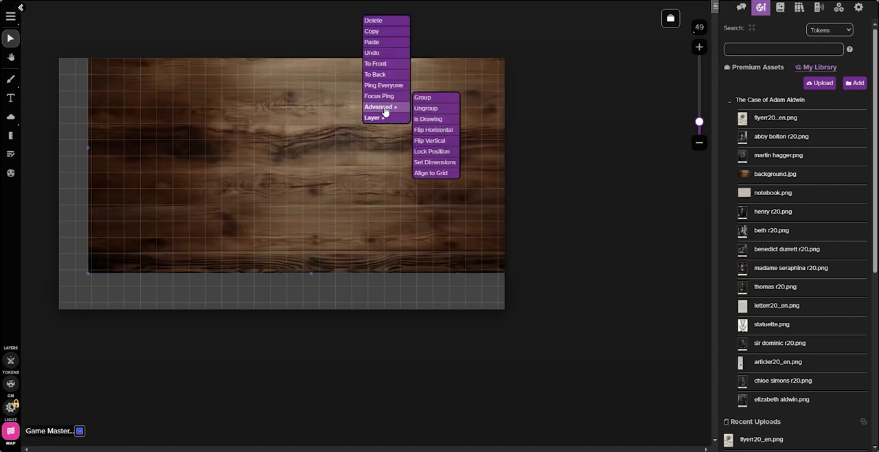
{"action": "left_click", "coordinate": [426, 173]}
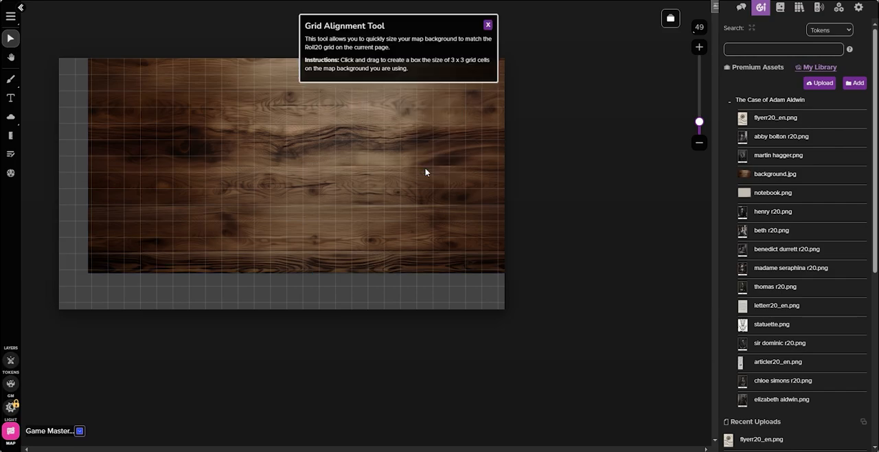
{"action": "left_click", "coordinate": [488, 26]}
Move the wooden background image so it covers the whole page, and turn off the grid in the Start page's settings
{"action": "left_click_drag", "start_coordinate": [333, 142], "coordinate": [305, 177]}
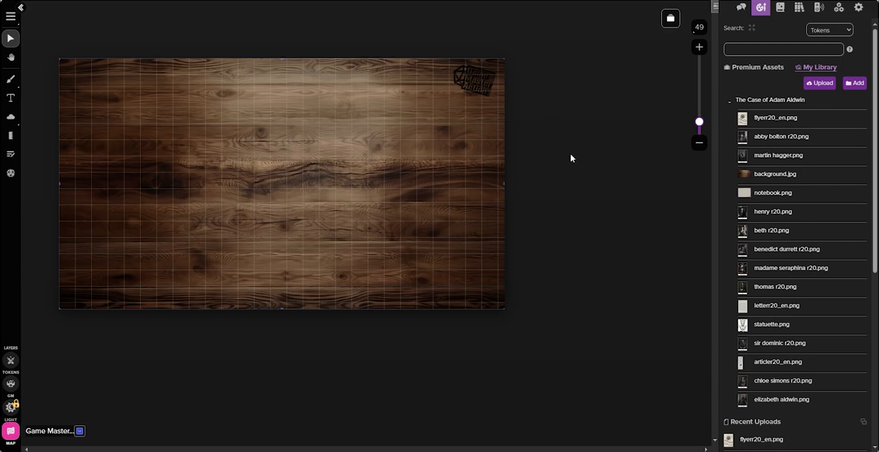
{"action": "left_click", "coordinate": [670, 18]}
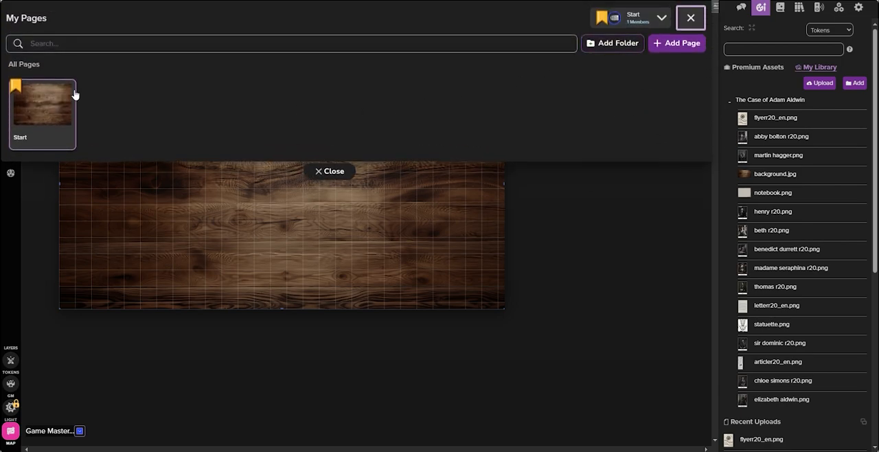
{"action": "left_click", "coordinate": [68, 91]}
{"action": "scroll", "coordinate": [443, 217], "scroll_direction": "down", "scroll_amount": 3}
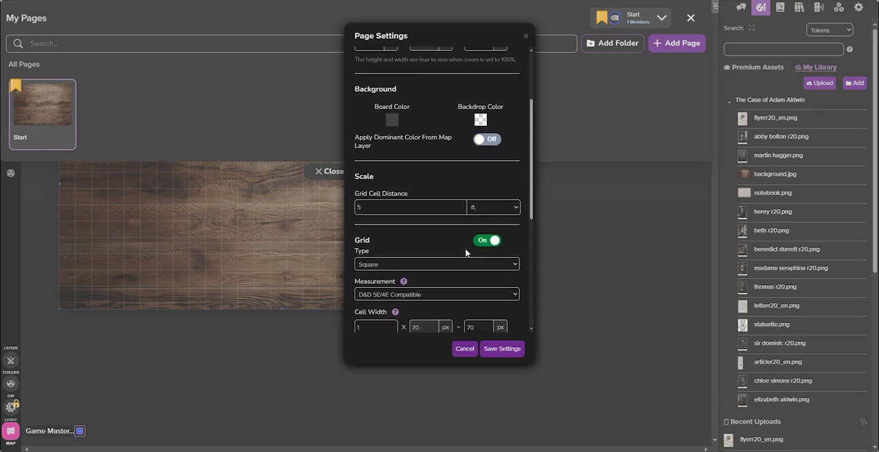
{"action": "left_click", "coordinate": [487, 175]}
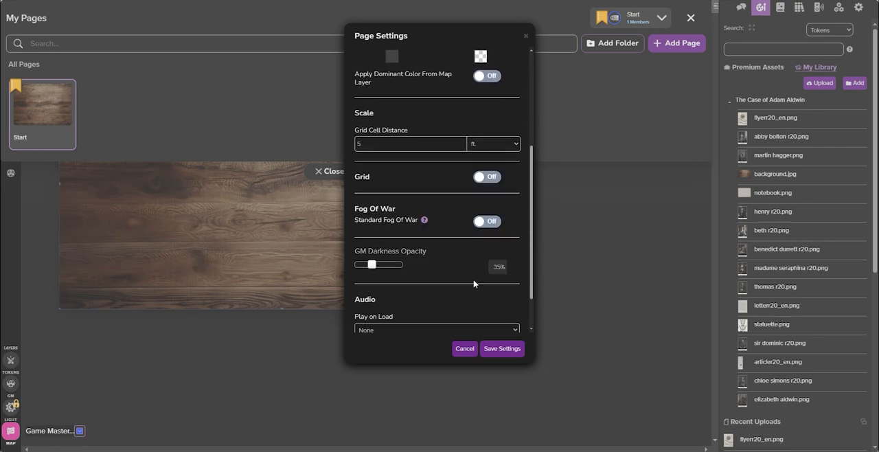
{"action": "left_click", "coordinate": [491, 348]}
{"action": "left_click", "coordinate": [329, 171]}
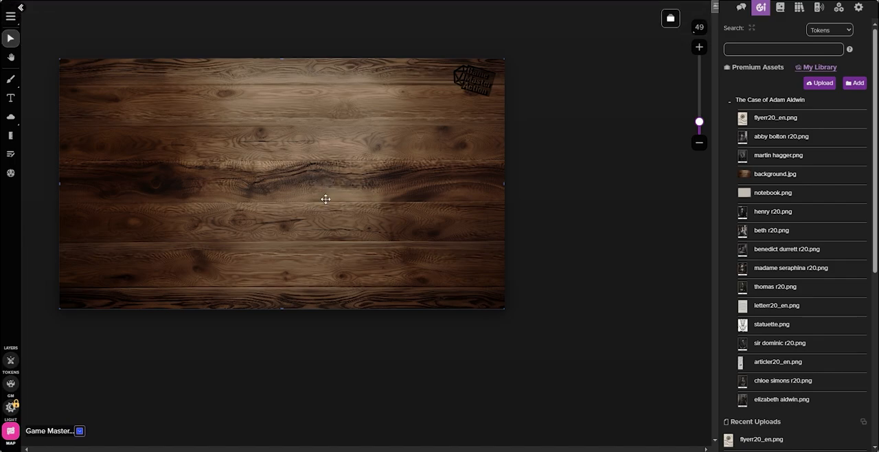
Place notebook.png as is on the map layer, then shrink it and position it near the middle of the wooden background
{"action": "left_click_drag", "start_coordinate": [783, 193], "coordinate": [240, 162]}
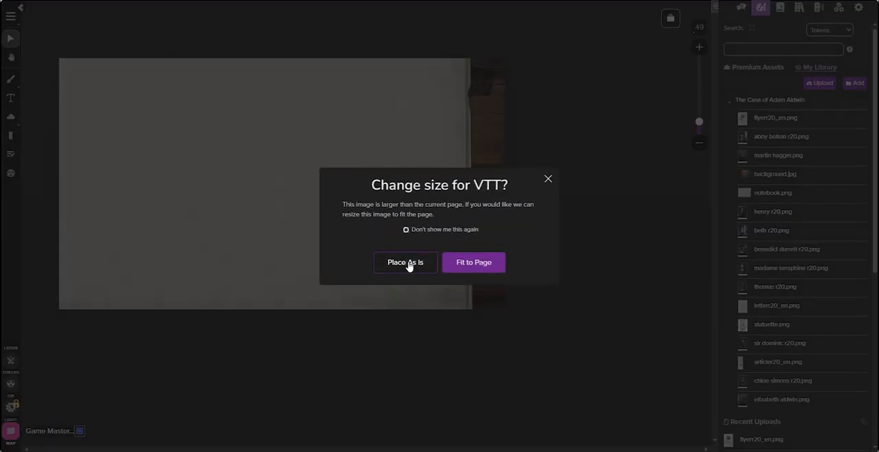
{"action": "left_click", "coordinate": [405, 263]}
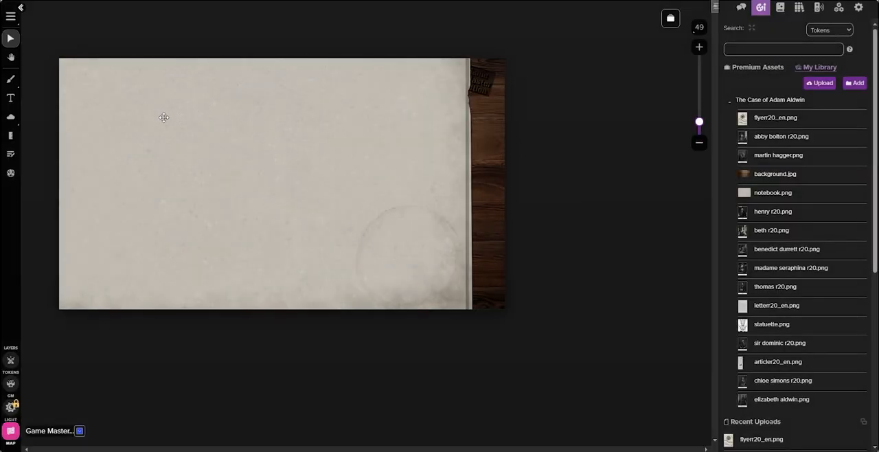
{"action": "left_click_drag", "start_coordinate": [131, 138], "coordinate": [212, 108]}
{"action": "left_click_drag", "start_coordinate": [153, 73], "coordinate": [180, 98]}
{"action": "left_click_drag", "start_coordinate": [343, 193], "coordinate": [308, 192]}
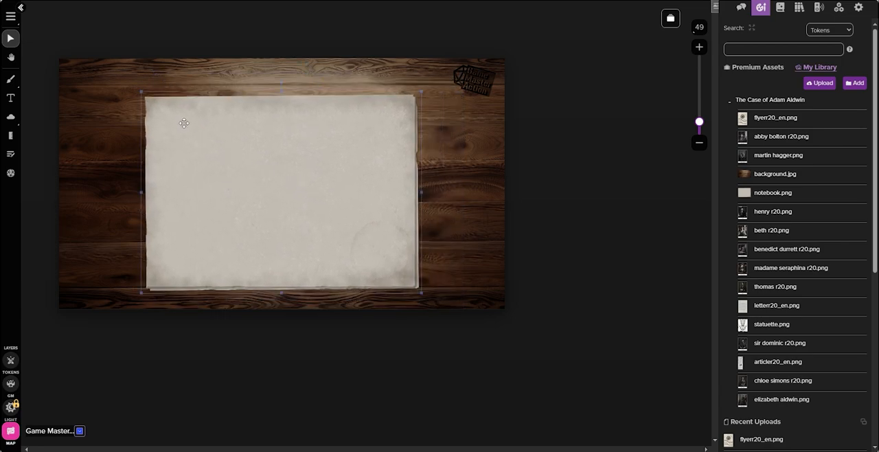
{"action": "left_click_drag", "start_coordinate": [140, 92], "coordinate": [164, 116]}
{"action": "mouse_move", "coordinate": [283, 204]}
{"action": "left_mouse_down"}
{"action": "mouse_move", "coordinate": [262, 197]}
{"action": "mouse_move", "coordinate": [271, 198]}
{"action": "left_mouse_up"}
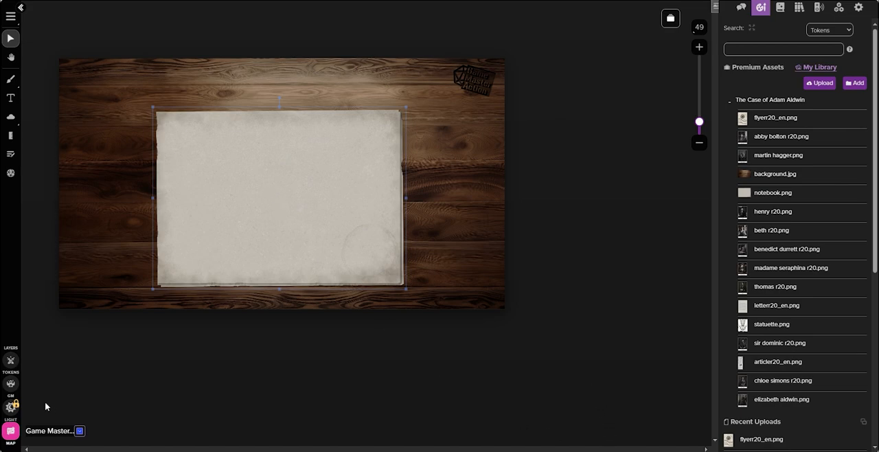
Place the ten character portraits from the scenario folder in one stack on the GM layer and enlarge them over the notebook
{"action": "left_click", "coordinate": [11, 384]}
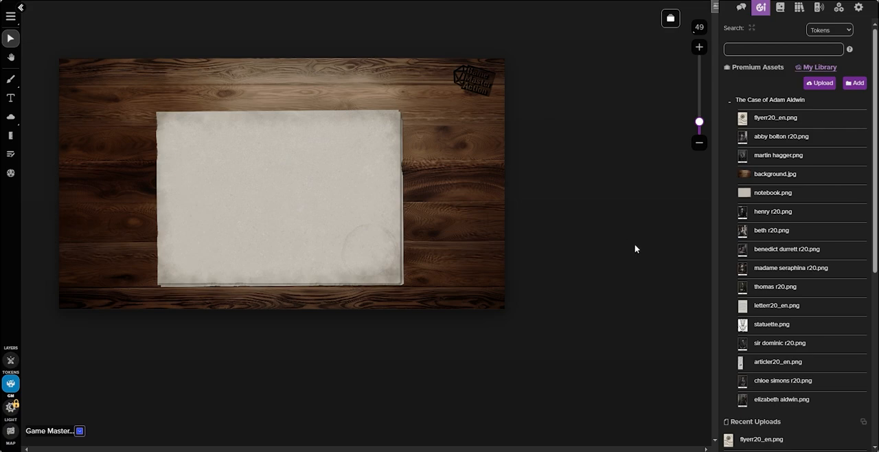
{"action": "left_click", "coordinate": [773, 103]}
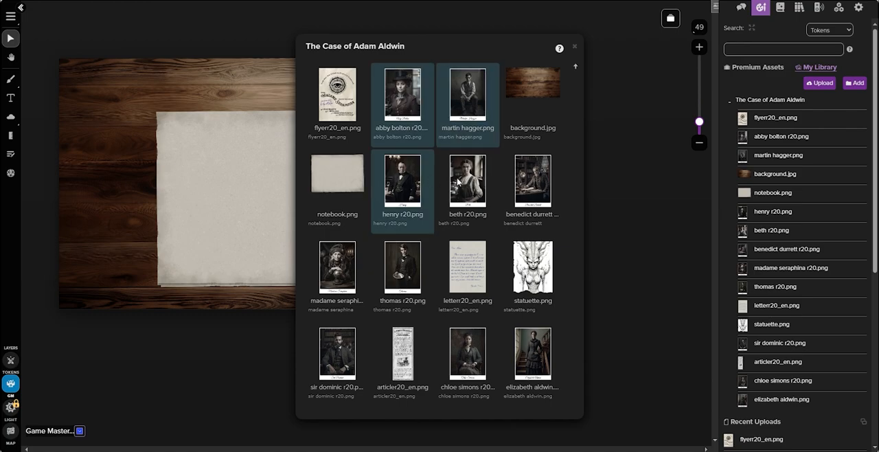
{"action": "left_click_drag", "start_coordinate": [296, 193], "coordinate": [219, 209]}
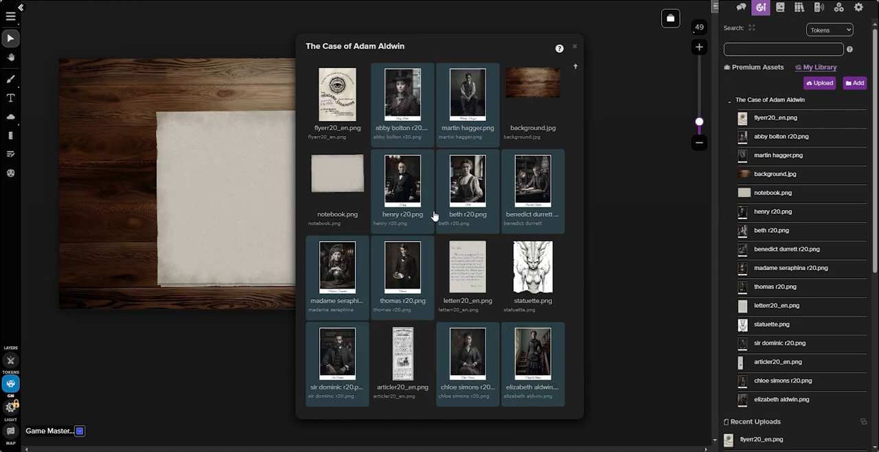
{"action": "left_click", "coordinate": [574, 46]}
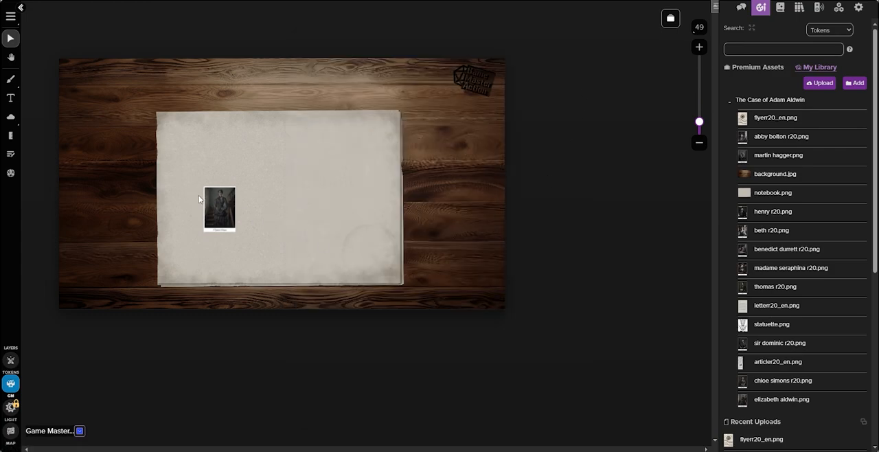
{"action": "left_click_drag", "start_coordinate": [190, 180], "coordinate": [255, 255]}
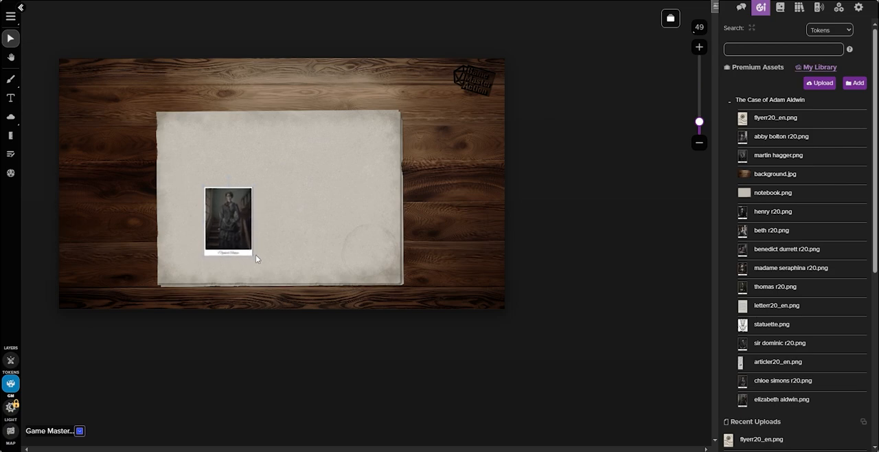
Move the topmost portrait to the notebook's upper-left corner and tilt it slightly
{"action": "left_click_drag", "start_coordinate": [229, 228], "coordinate": [149, 128]}
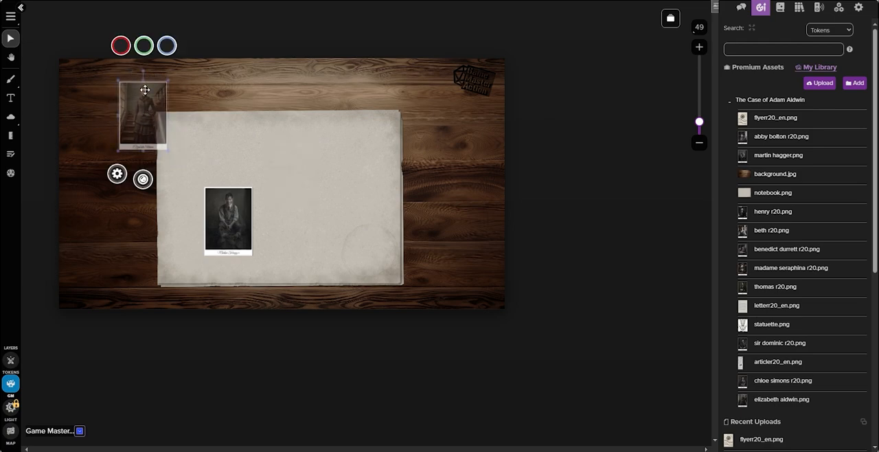
{"action": "left_click_drag", "start_coordinate": [143, 71], "coordinate": [140, 73]}
{"action": "left_click_drag", "start_coordinate": [149, 117], "coordinate": [156, 115]}
Set the tilted portrait token to be controlled by All Players in its token settings
{"action": "left_click", "coordinate": [125, 172]}
{"action": "left_click", "coordinate": [311, 190]}
{"action": "left_click", "coordinate": [316, 206]}
{"action": "left_click", "coordinate": [522, 267]}
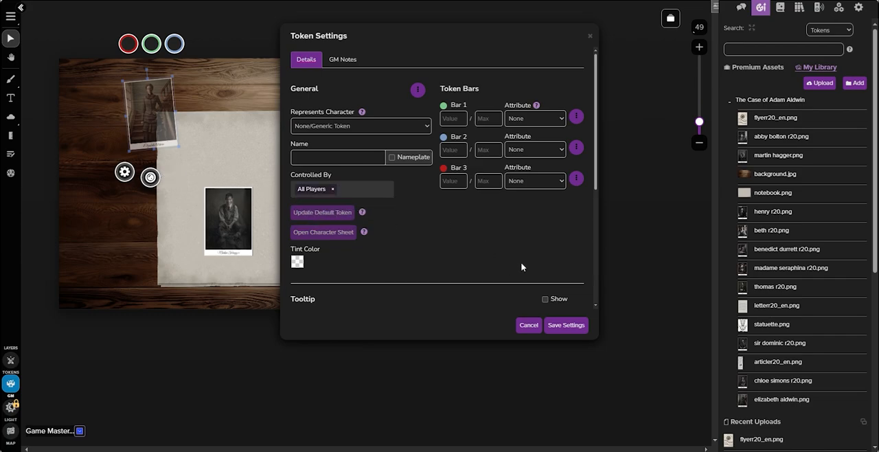
Examine the See and Edit player permissions of all three token bars
{"action": "left_click", "coordinate": [575, 117]}
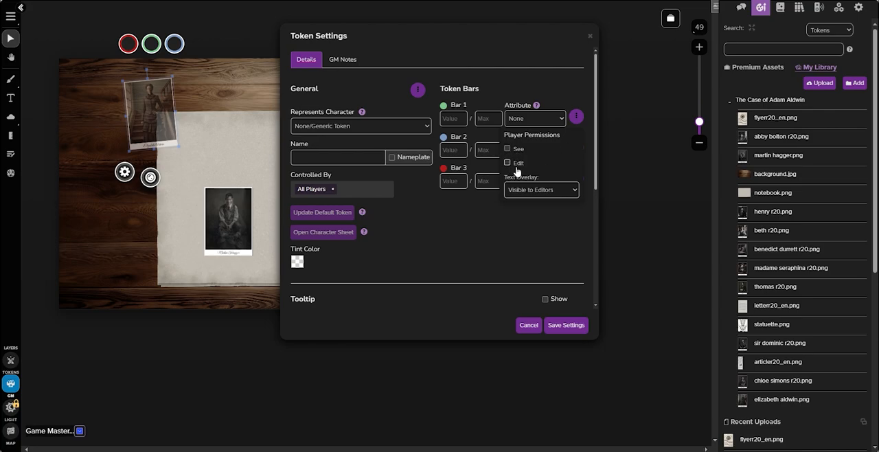
{"action": "left_click", "coordinate": [473, 226]}
{"action": "left_click", "coordinate": [575, 150]}
{"action": "left_click", "coordinate": [459, 243]}
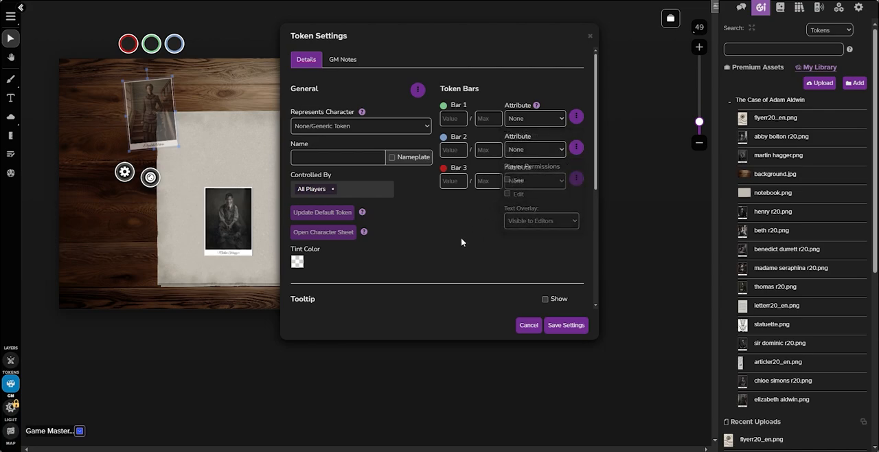
{"action": "left_click", "coordinate": [574, 179]}
{"action": "left_click", "coordinate": [456, 241]}
Examine the player permissions of both token auras and save the portrait's token settings
{"action": "scroll", "coordinate": [443, 248], "scroll_direction": "down", "scroll_amount": 3}
{"action": "scroll", "coordinate": [443, 249], "scroll_direction": "down", "scroll_amount": 1}
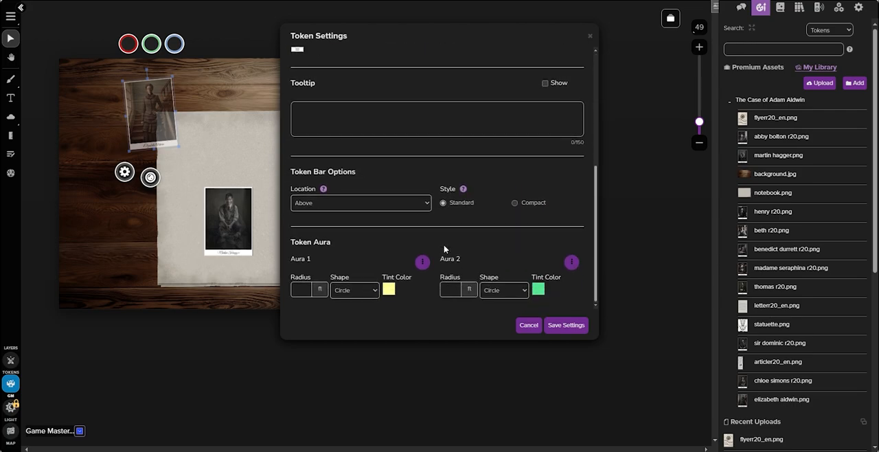
{"action": "left_click", "coordinate": [422, 261]}
{"action": "left_click", "coordinate": [571, 262]}
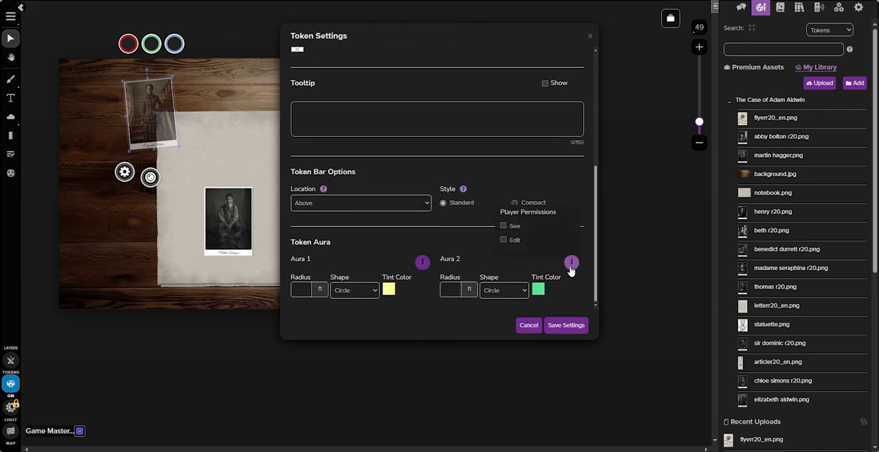
{"action": "left_click", "coordinate": [484, 212]}
{"action": "scroll", "coordinate": [478, 203], "scroll_direction": "up", "scroll_amount": 5}
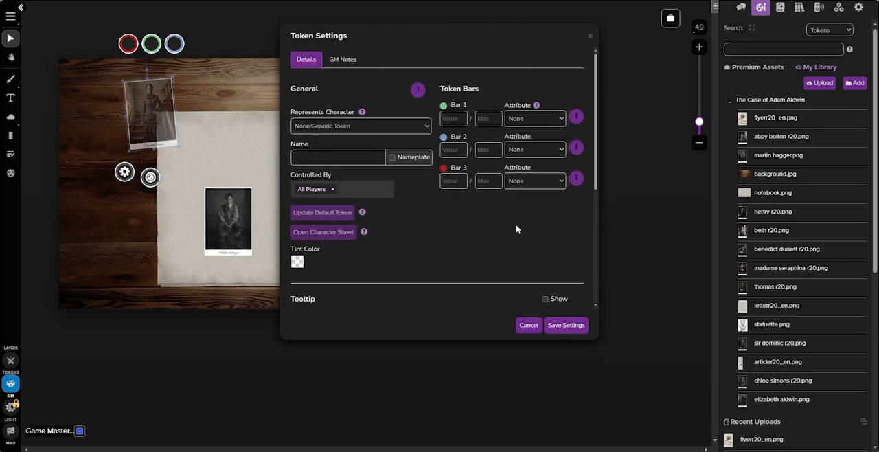
{"action": "left_click", "coordinate": [566, 325]}
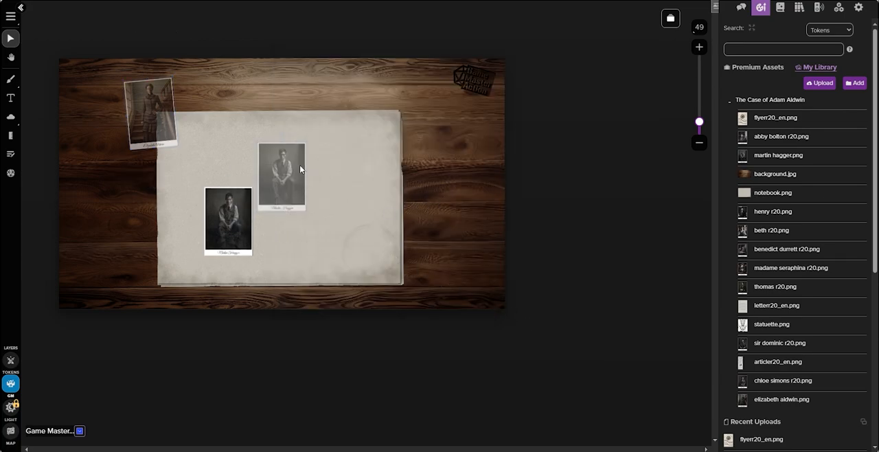
Move the topmost portrait to the notebook's upper edge and the next one to the lower-right corner of the background
{"action": "left_click_drag", "start_coordinate": [300, 165], "coordinate": [290, 122]}
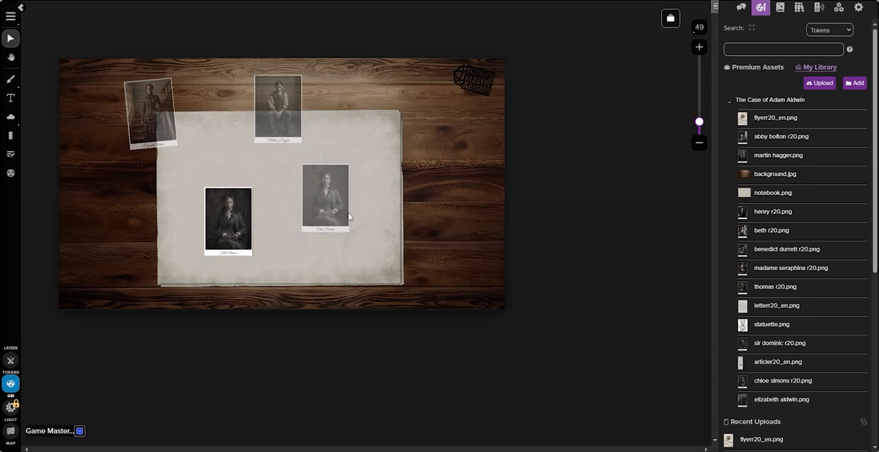
{"action": "double_click", "coordinate": [321, 222]}
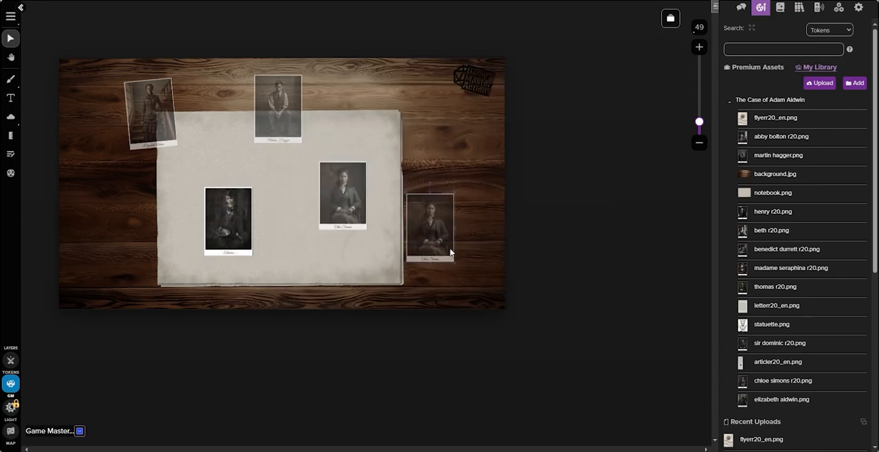
{"action": "left_click_drag", "start_coordinate": [432, 191], "coordinate": [467, 211]}
Spread the next portraits along the notebook's left and upper-right sides, tilt them, and give All Players control of them
{"action": "left_click", "coordinate": [315, 197]}
{"action": "double_click", "coordinate": [315, 197]}
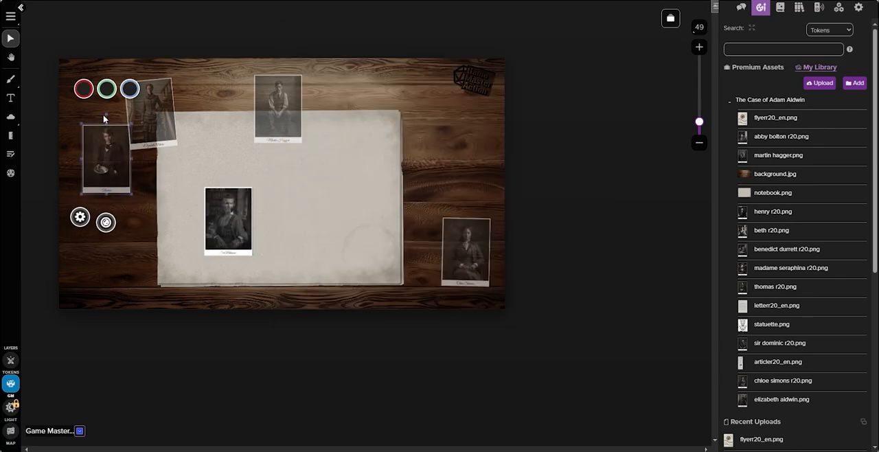
{"action": "left_click_drag", "start_coordinate": [326, 202], "coordinate": [331, 217]}
{"action": "double_click", "coordinate": [330, 217]}
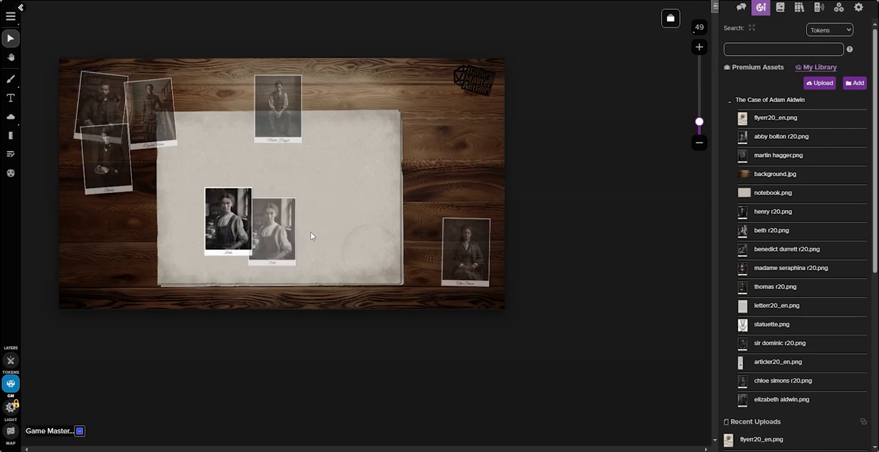
{"action": "double_click", "coordinate": [310, 235]}
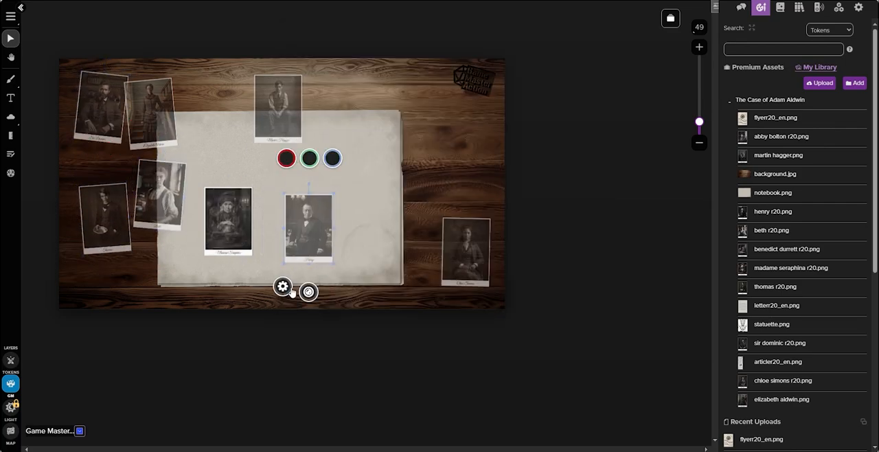
{"action": "left_click", "coordinate": [283, 287]}
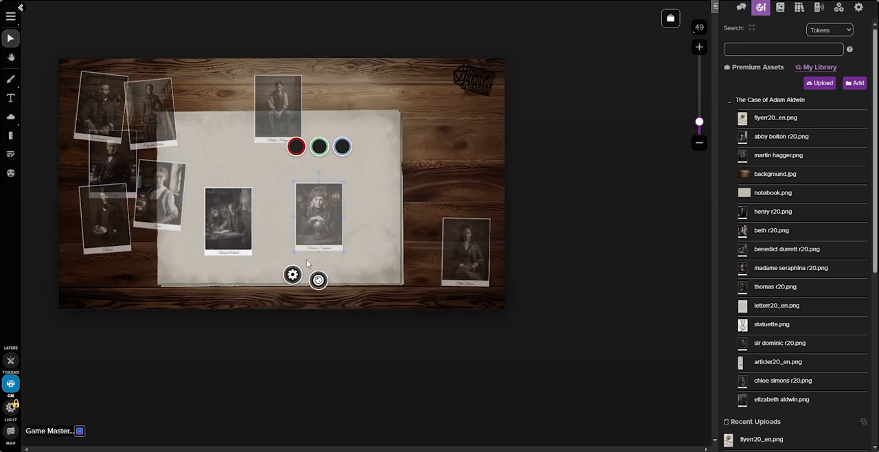
{"action": "left_click", "coordinate": [290, 275]}
{"action": "left_click", "coordinate": [566, 325]}
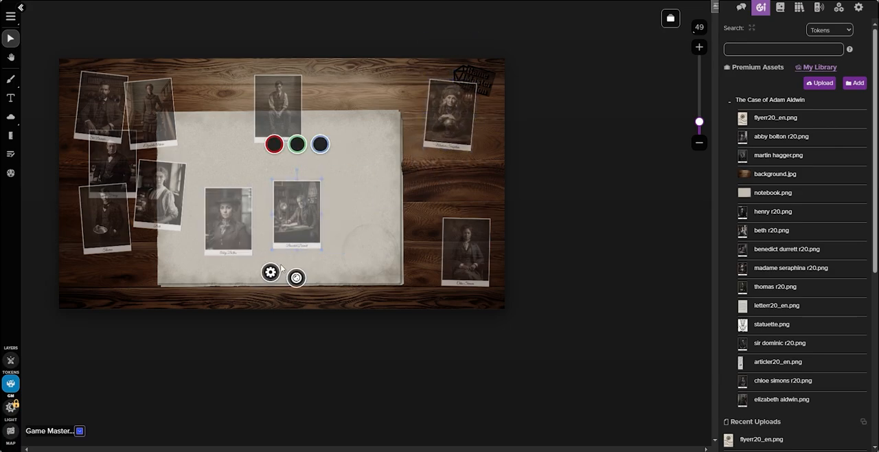
{"action": "double_click", "coordinate": [283, 261]}
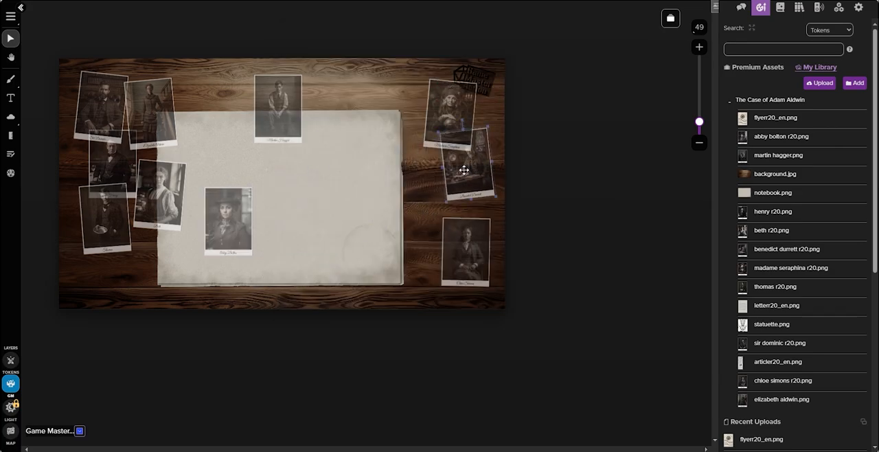
Give All Players control of the seated scholar's portrait, tilt it, and arrange the last portraits along the notebook's right edge
{"action": "double_click", "coordinate": [465, 173]}
{"action": "left_click", "coordinate": [344, 189]}
{"action": "left_click", "coordinate": [570, 322]}
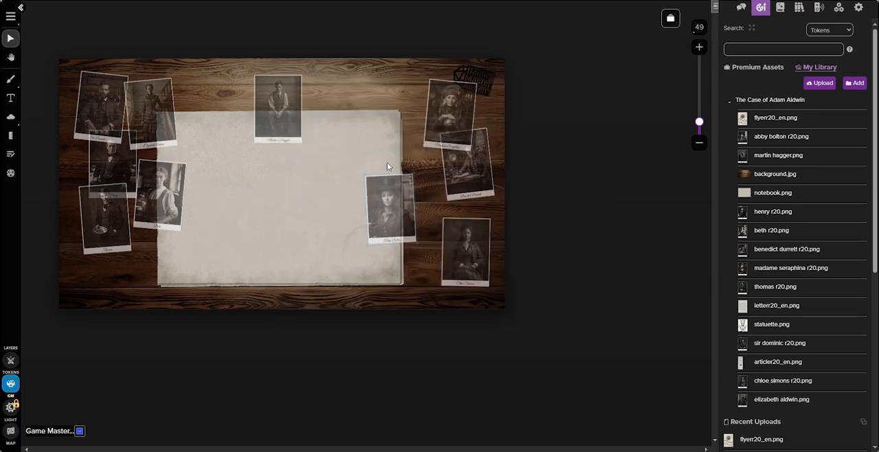
{"action": "left_click_drag", "start_coordinate": [388, 165], "coordinate": [397, 166]}
{"action": "left_click_drag", "start_coordinate": [398, 220], "coordinate": [430, 201]}
{"action": "left_click_drag", "start_coordinate": [474, 257], "coordinate": [474, 243]}
{"action": "left_click", "coordinate": [275, 264]}
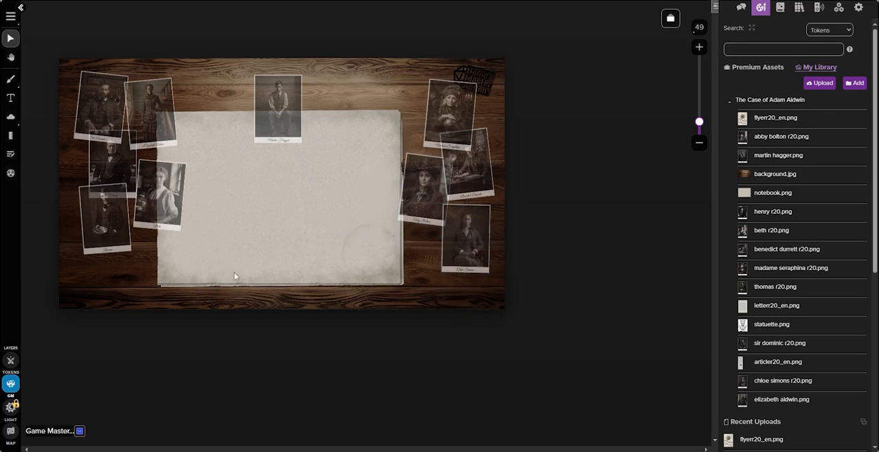
Adjust the stacking order of the overlapping portraits on the notebook's left side
{"action": "right_click", "coordinate": [147, 101]}
{"action": "left_click", "coordinate": [165, 41]}
{"action": "right_click", "coordinate": [112, 156]}
{"action": "left_click", "coordinate": [132, 97]}
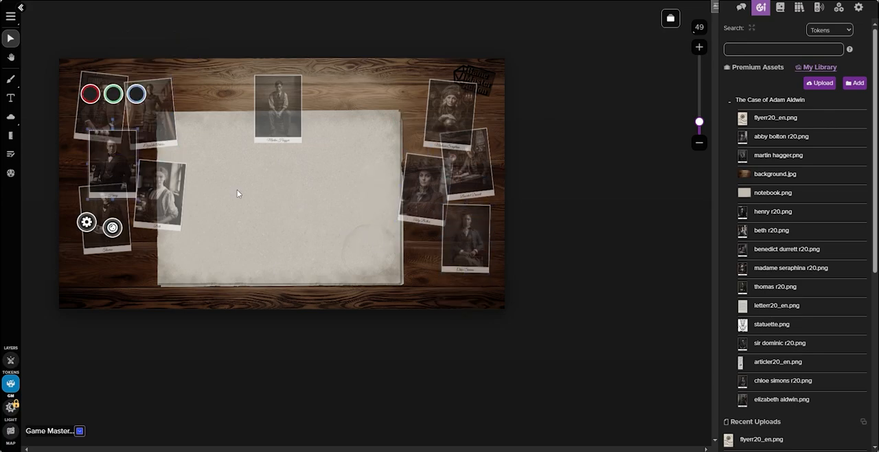
{"action": "left_click", "coordinate": [237, 189]}
{"action": "right_click", "coordinate": [116, 218]}
{"action": "right_click", "coordinate": [157, 191]}
{"action": "left_click", "coordinate": [176, 129]}
Adjust the stacking order of the overlapping portraits on the notebook's right side
{"action": "right_click", "coordinate": [476, 161]}
{"action": "left_click", "coordinate": [495, 101]}
{"action": "right_click", "coordinate": [430, 188]}
{"action": "left_click", "coordinate": [454, 129]}
{"action": "right_click", "coordinate": [468, 228]}
{"action": "left_click", "coordinate": [486, 179]}
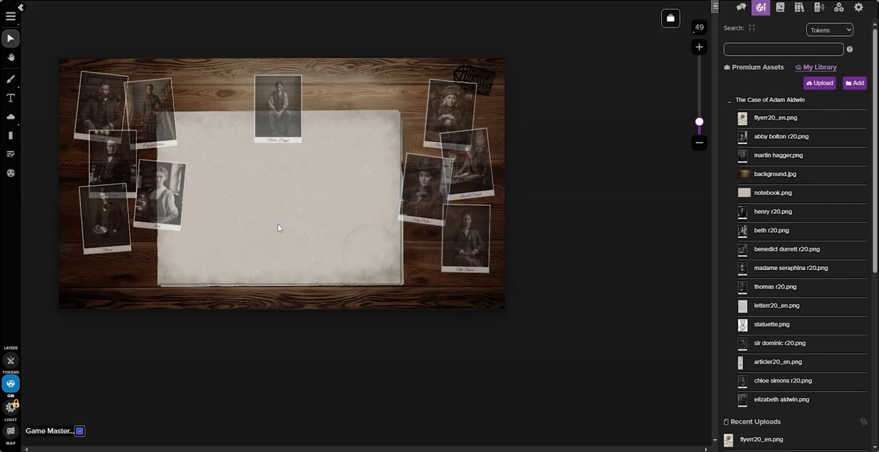
Place flyerr20_en.png, letterr20_en.png, statuette.png and articler20_en.png from the scenario folder on the GM layer over the notebook
{"action": "left_click", "coordinate": [725, 101]}
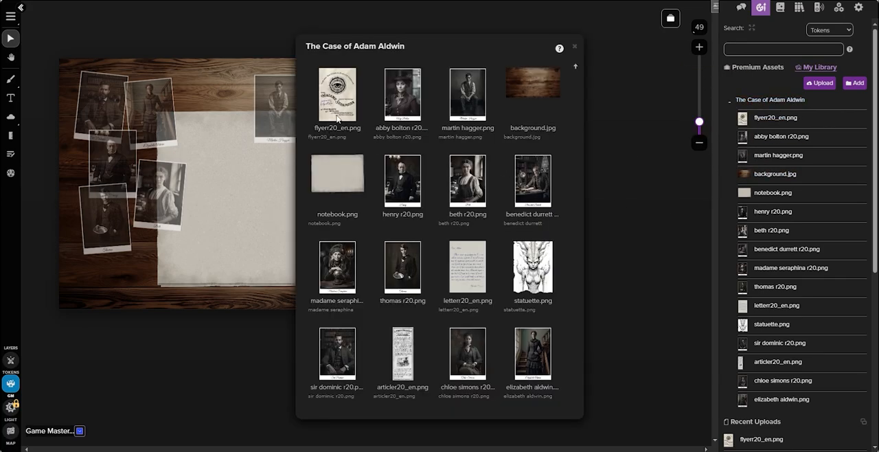
{"action": "left_click", "coordinate": [534, 269]}
{"action": "left_click", "coordinate": [408, 352]}
{"action": "left_click_drag", "start_coordinate": [341, 117], "coordinate": [285, 179]}
{"action": "left_click", "coordinate": [575, 45]}
Enlarge the flyer, set it to be controlled by All Players, tilt it, and move it to the notebook's upper-right corner
{"action": "left_click", "coordinate": [246, 225]}
{"action": "left_click_drag", "start_coordinate": [260, 234], "coordinate": [363, 243]}
{"action": "left_click", "coordinate": [294, 259]}
{"action": "left_click", "coordinate": [317, 191]}
{"action": "left_click", "coordinate": [315, 205]}
{"action": "left_click", "coordinate": [565, 324]}
{"action": "left_click_drag", "start_coordinate": [355, 180], "coordinate": [361, 180]}
{"action": "left_click_drag", "start_coordinate": [355, 241], "coordinate": [375, 119]}
Enlarge the letter, place it beside the flyer at the notebook's upper edge, and give All Players control of it
{"action": "left_click_drag", "start_coordinate": [243, 237], "coordinate": [260, 274]}
{"action": "left_click_drag", "start_coordinate": [290, 238], "coordinate": [323, 130]}
{"action": "left_click", "coordinate": [288, 286]}
{"action": "left_click", "coordinate": [317, 191]}
{"action": "left_click", "coordinate": [315, 206]}
{"action": "left_click", "coordinate": [565, 324]}
{"action": "left_click", "coordinate": [340, 171]}
Place the statuette drawing below the flyer with a slight tilt and give All Players control of it
{"action": "left_click_drag", "start_coordinate": [240, 240], "coordinate": [404, 173]}
{"action": "left_click", "coordinate": [267, 274]}
{"action": "left_click", "coordinate": [318, 189]}
{"action": "left_click", "coordinate": [314, 204]}
{"action": "left_click", "coordinate": [565, 324]}
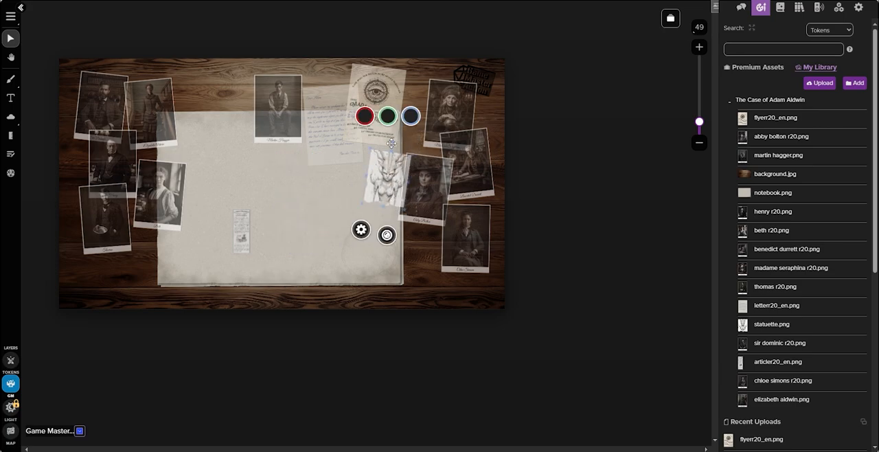
{"action": "left_click", "coordinate": [340, 228]}
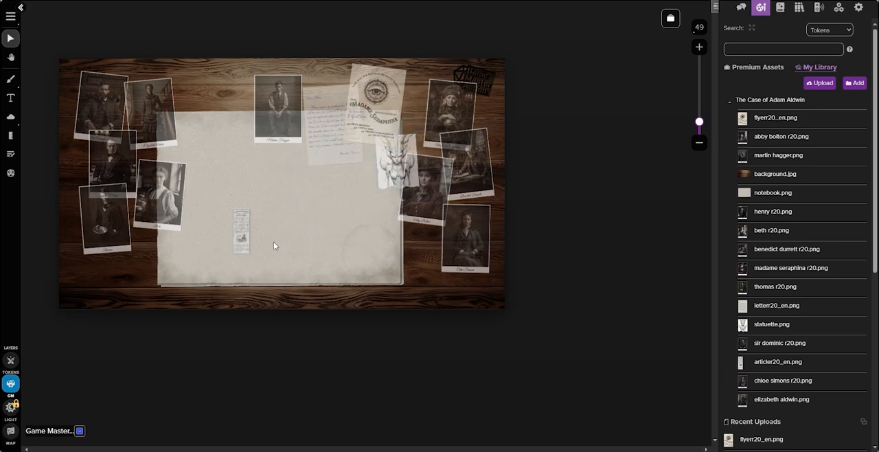
{"action": "left_click", "coordinate": [385, 163]}
Enlarge the newspaper article, give All Players control of it, and place it slightly tilted at the notebook's upper-left edge
{"action": "left_click", "coordinate": [242, 214]}
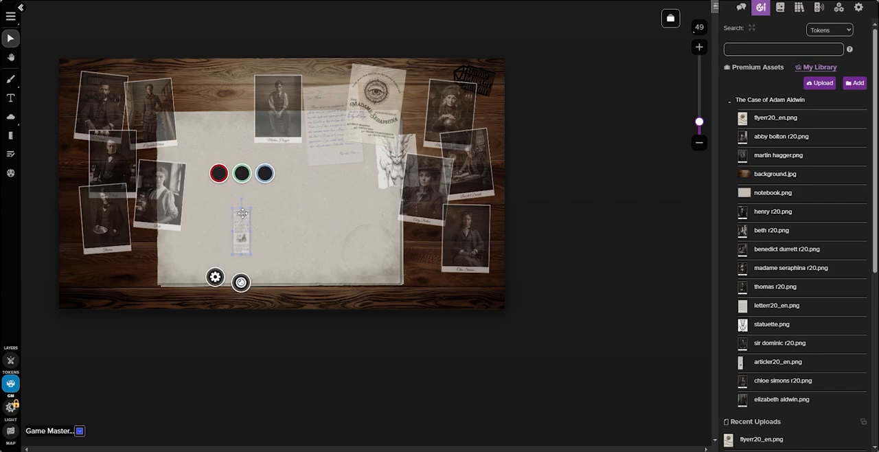
{"action": "left_click_drag", "start_coordinate": [232, 210], "coordinate": [212, 165]}
{"action": "left_click", "coordinate": [208, 276]}
{"action": "left_click", "coordinate": [313, 191]}
{"action": "left_click", "coordinate": [308, 206]}
{"action": "left_click", "coordinate": [566, 324]}
{"action": "left_click_drag", "start_coordinate": [232, 209], "coordinate": [213, 124]}
{"action": "left_click_drag", "start_coordinate": [213, 72], "coordinate": [218, 70]}
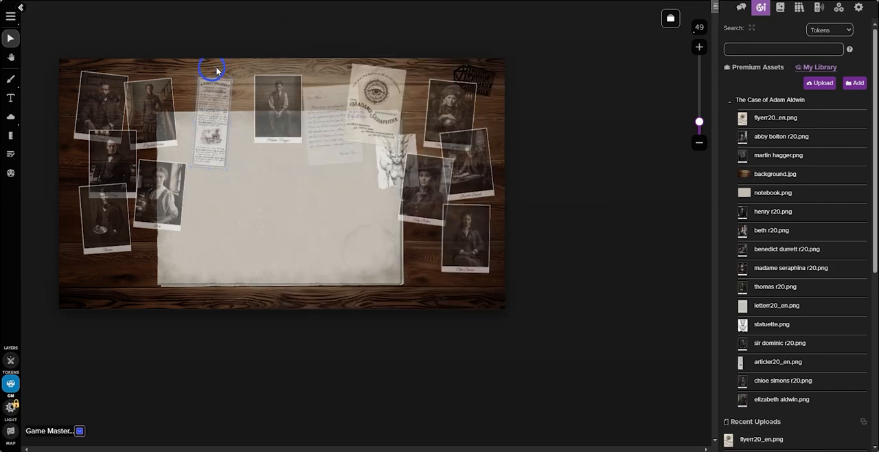
{"action": "left_click_drag", "start_coordinate": [207, 117], "coordinate": [210, 106]}
{"action": "left_click", "coordinate": [277, 222]}
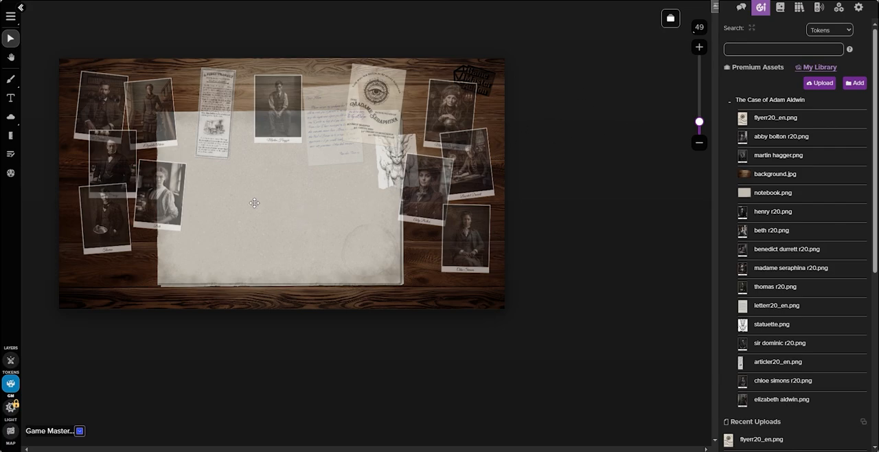
Re-join the game as a player and dismiss the voice and video prompt in the player window
{"action": "left_click", "coordinate": [864, 11]}
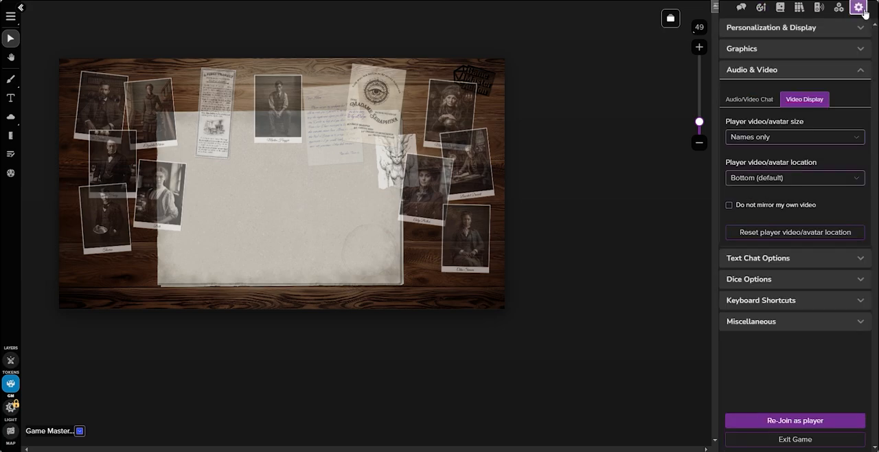
{"action": "left_click", "coordinate": [790, 421]}
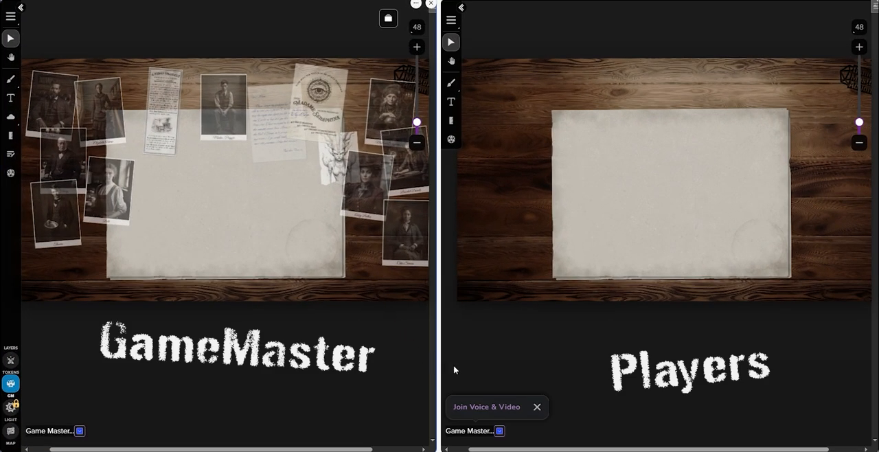
{"action": "left_click", "coordinate": [537, 406]}
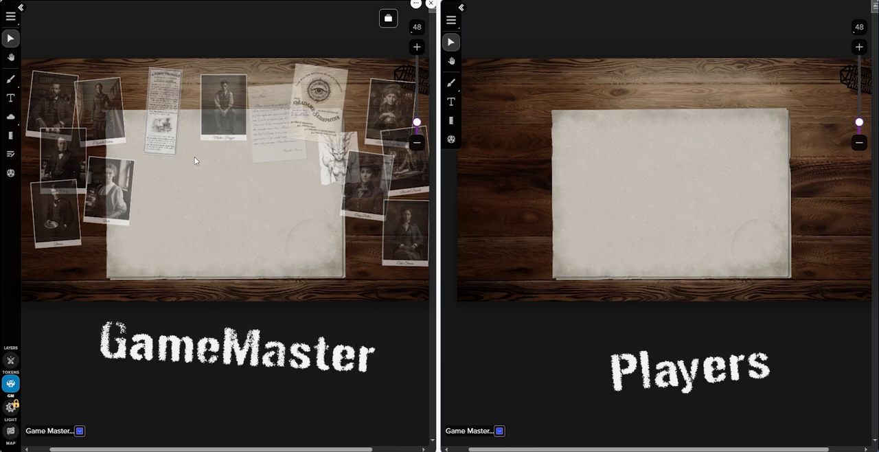
Move the upper-left portrait from the GM layer to the token layer
{"action": "right_click", "coordinate": [54, 96]}
{"action": "mouse_move", "coordinate": [80, 93]}
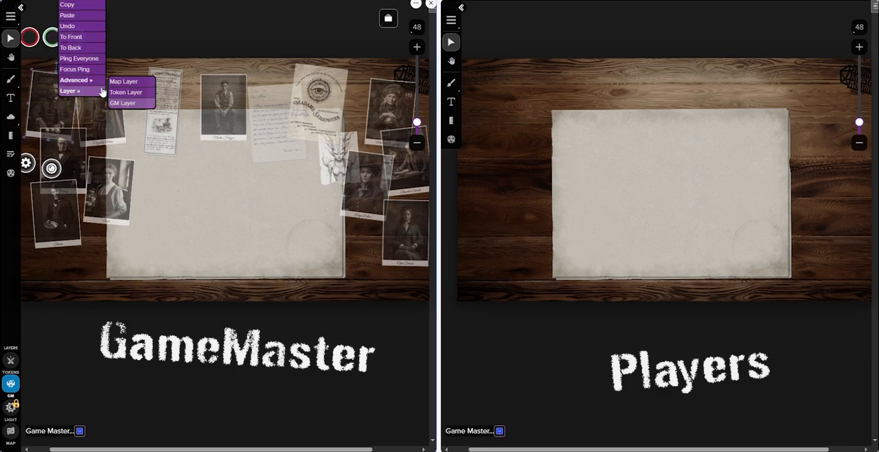
{"action": "left_click", "coordinate": [127, 92]}
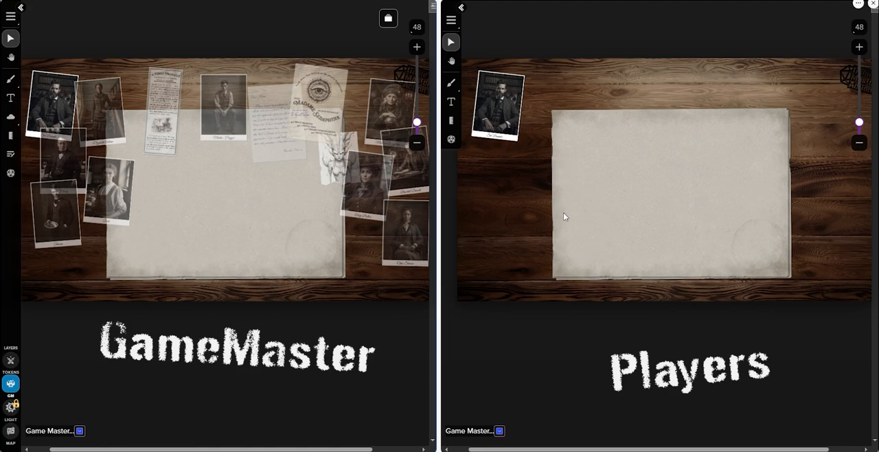
Move the revealed portrait around in the player window and put it back in the upper-left corner of the background
{"action": "left_click", "coordinate": [509, 116]}
{"action": "left_click_drag", "start_coordinate": [509, 116], "coordinate": [597, 89]}
{"action": "left_click_drag", "start_coordinate": [515, 132], "coordinate": [500, 112]}
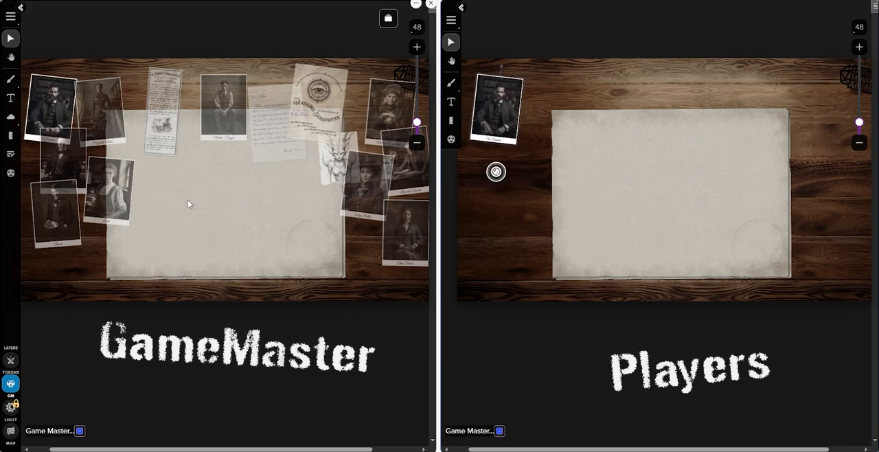
Move the newspaper article from the GM layer to the token layer
{"action": "left_click", "coordinate": [164, 140]}
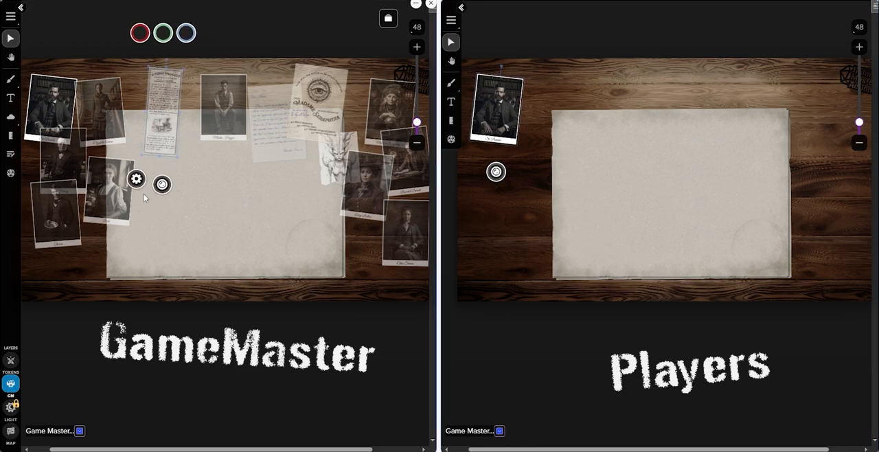
{"action": "right_click", "coordinate": [168, 141]}
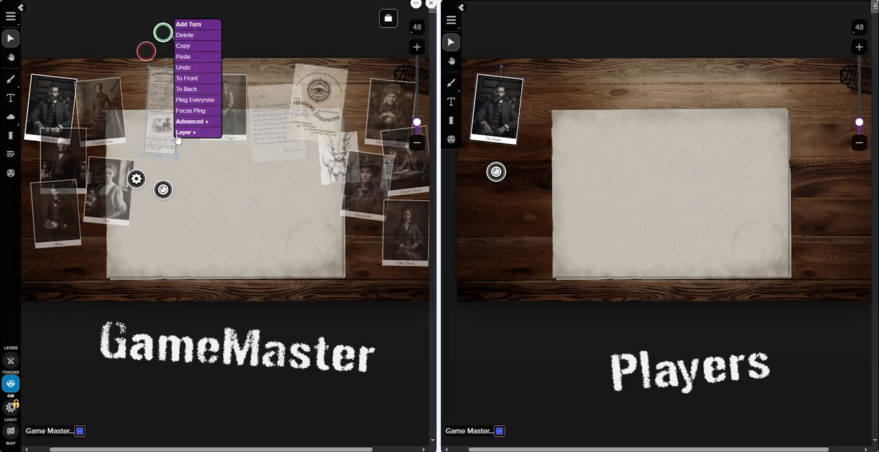
{"action": "mouse_move", "coordinate": [207, 133]}
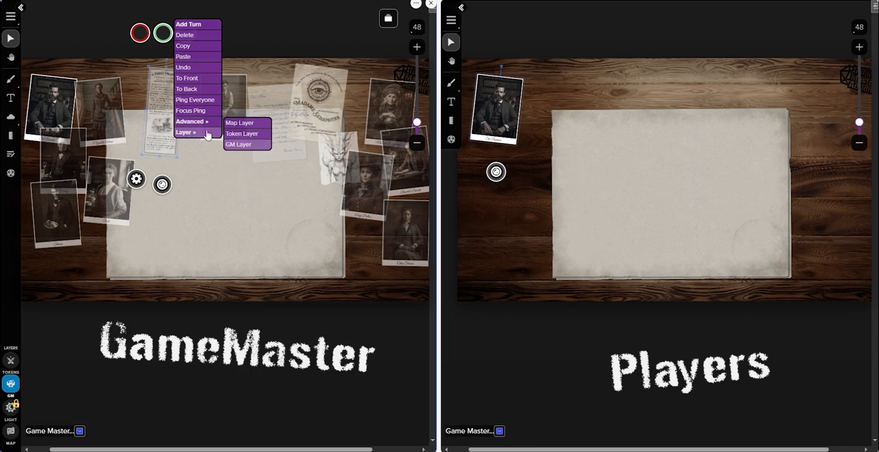
{"action": "left_click", "coordinate": [254, 135]}
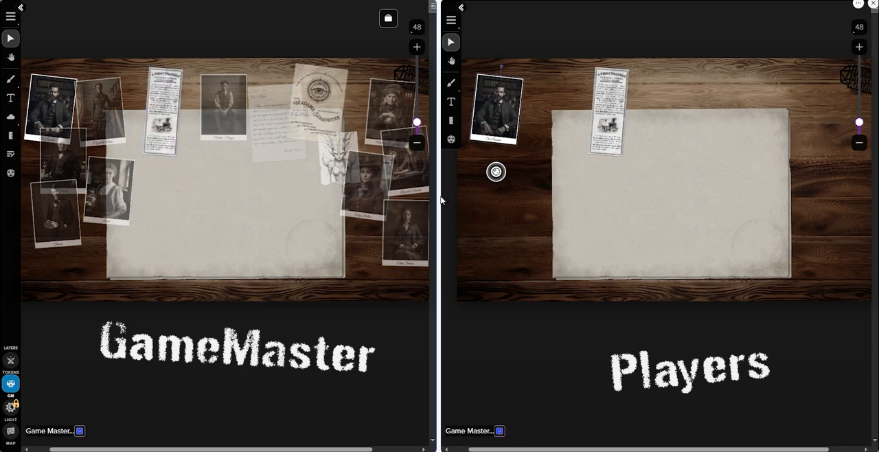
Move the article to the notebook's left edge as a player, then shift it right as GM on the token layer
{"action": "left_click_drag", "start_coordinate": [611, 103], "coordinate": [575, 121]}
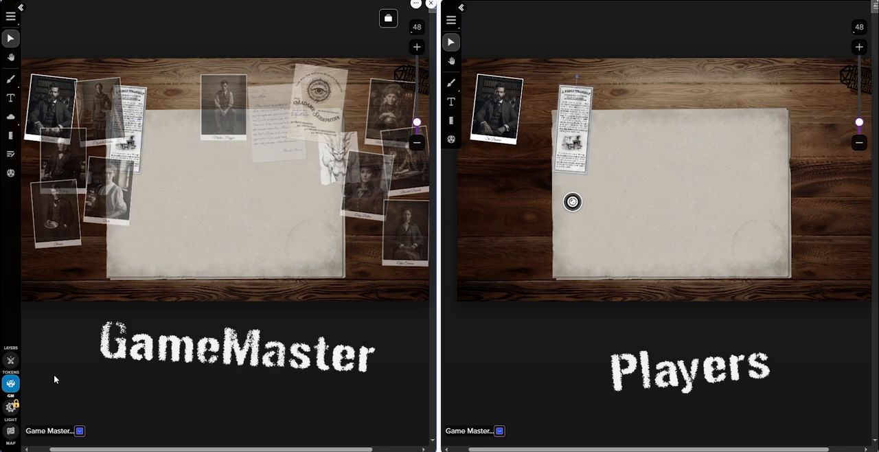
{"action": "left_click", "coordinate": [10, 360]}
{"action": "left_click_drag", "start_coordinate": [138, 107], "coordinate": [168, 103]}
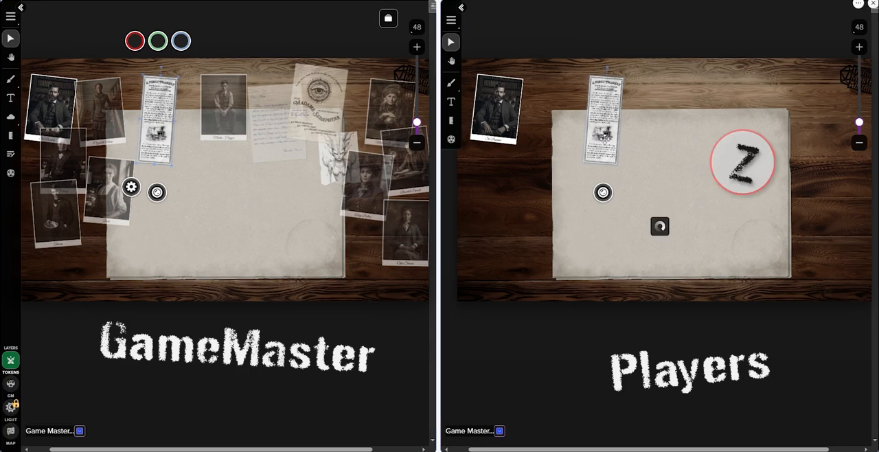
View the newspaper article enlarged in the player window, close it, and show it enlarged to all players
{"action": "double_click", "coordinate": [605, 138]}
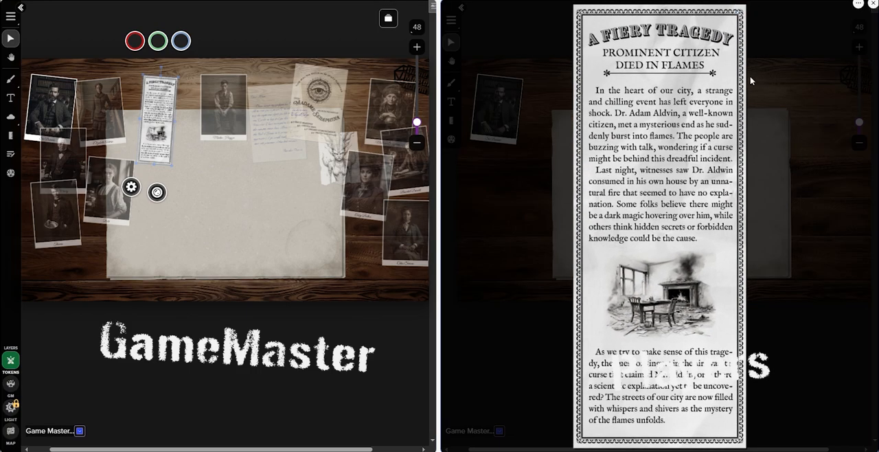
{"action": "left_click", "coordinate": [817, 243]}
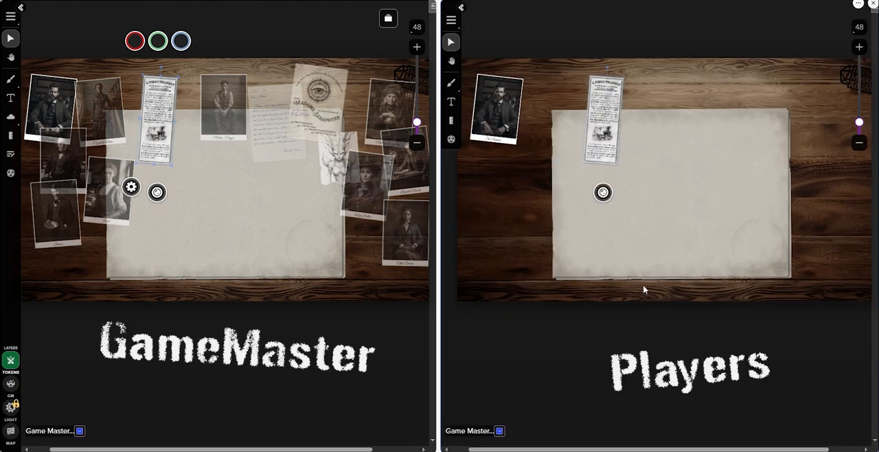
{"action": "key", "text": "shift+z"}
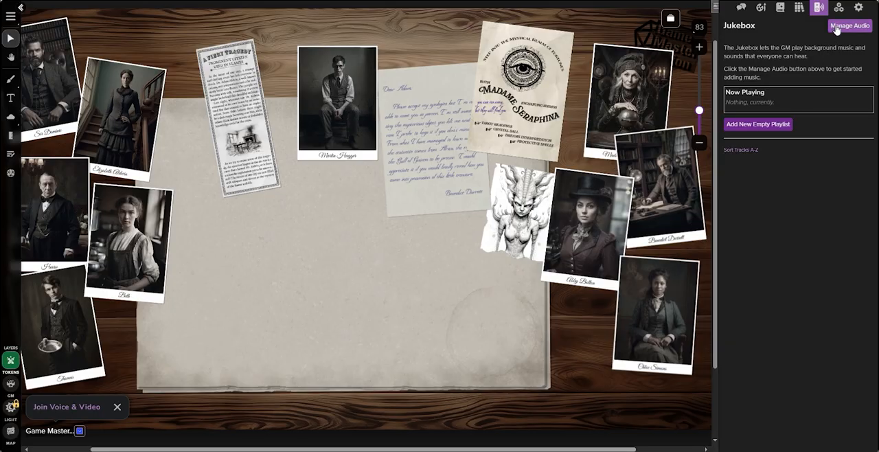
Upload the Adam Aldwin audio file as a new track in the game's own audio library
{"action": "left_click", "coordinate": [837, 27]}
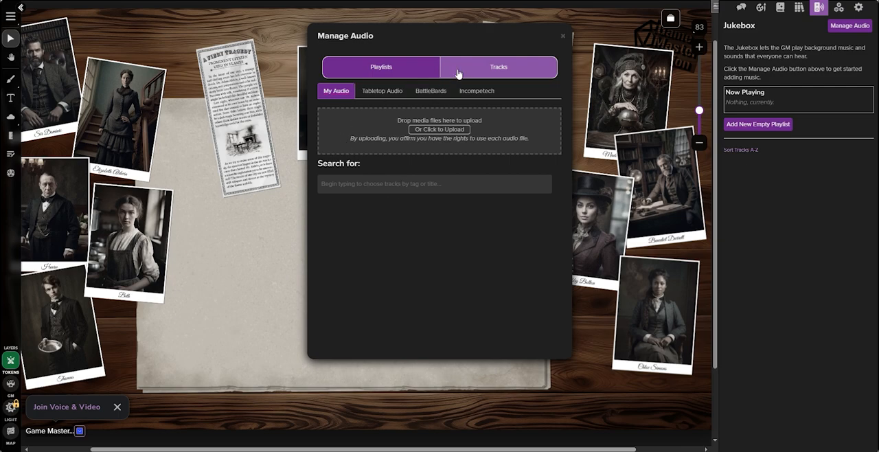
{"action": "left_click", "coordinate": [388, 76]}
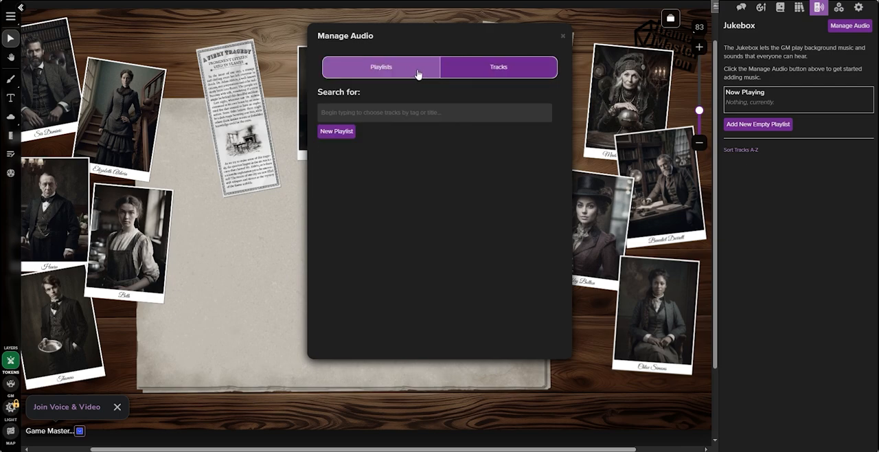
{"action": "left_click", "coordinate": [474, 62]}
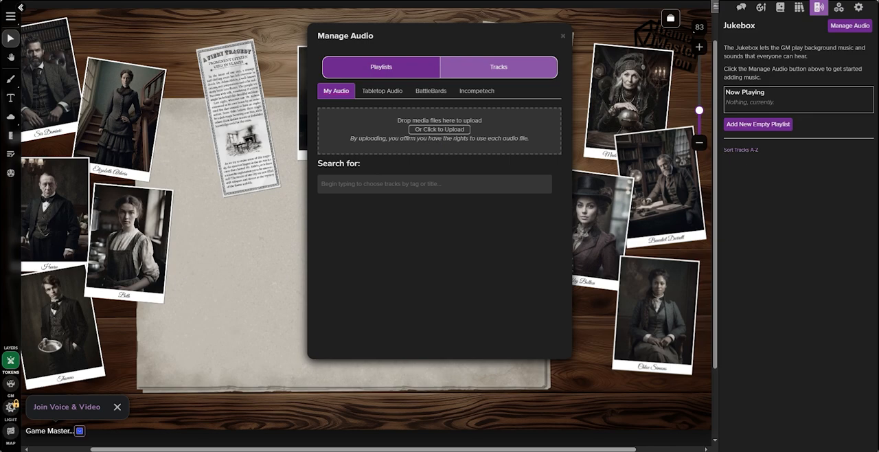
{"action": "left_click_drag", "start_coordinate": [14, 179], "coordinate": [397, 139]}
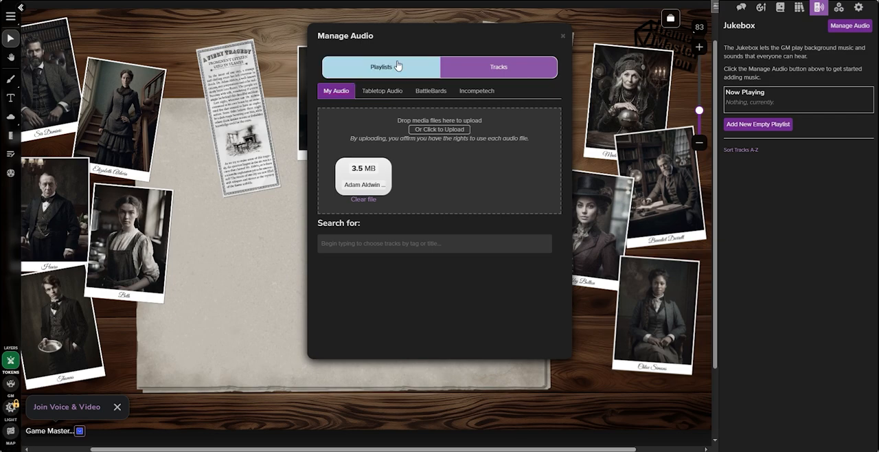
{"action": "left_click", "coordinate": [419, 64]}
{"action": "left_click", "coordinate": [456, 66]}
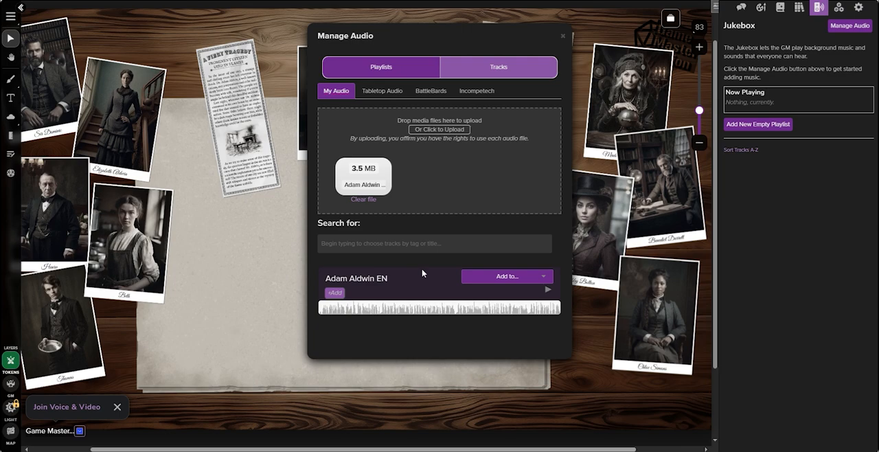
Add the Adam Aldwin EN track to the Jukebox and play it for the players
{"action": "left_click", "coordinate": [543, 275]}
{"action": "left_click", "coordinate": [500, 292]}
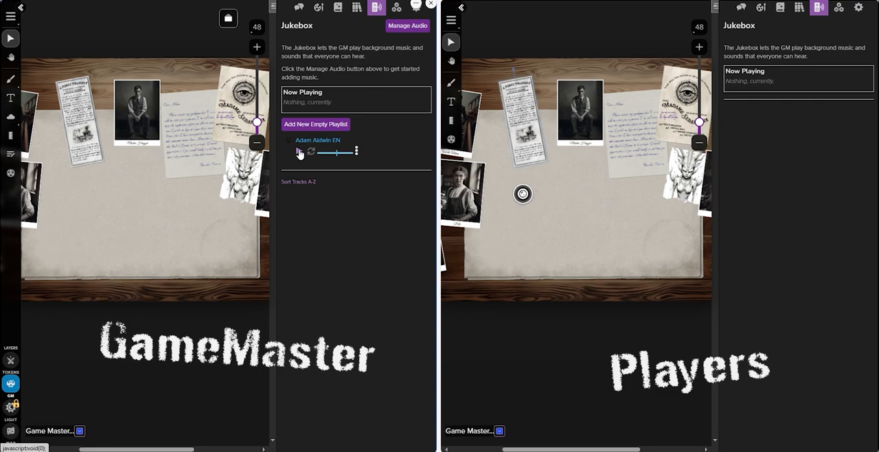
{"action": "left_click", "coordinate": [299, 152]}
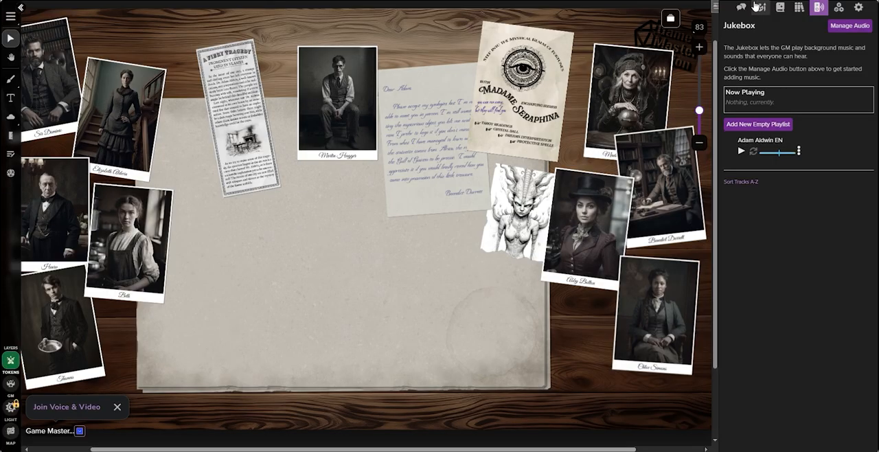
Create a journal handout with the fortune teller poster as its image, name it Madame Seraphina, and save it
{"action": "left_click", "coordinate": [741, 7]}
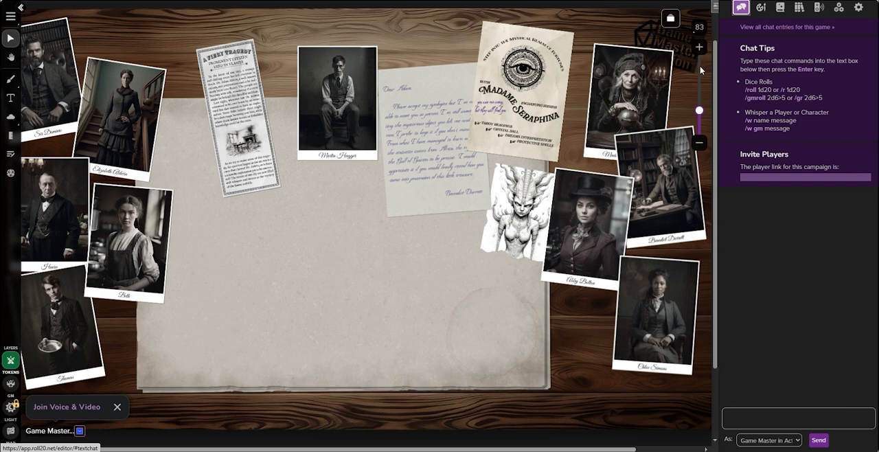
{"action": "left_click", "coordinate": [781, 9]}
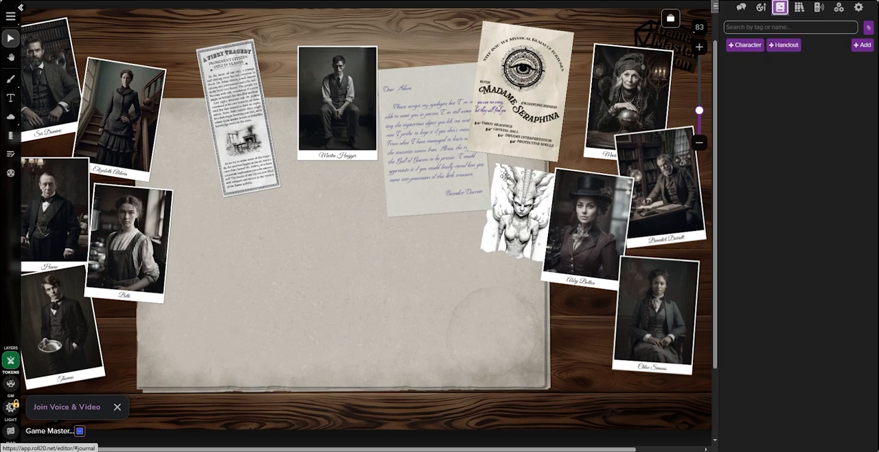
{"action": "left_click", "coordinate": [796, 46]}
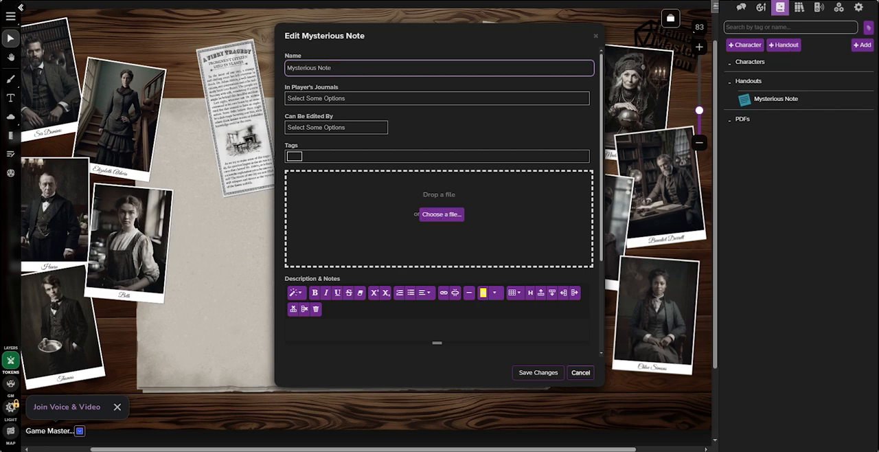
{"action": "left_click_drag", "start_coordinate": [206, 169], "coordinate": [345, 192]}
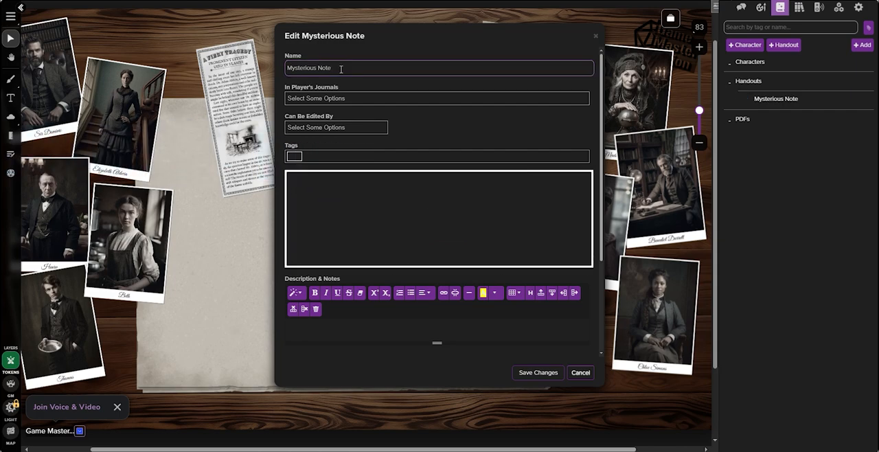
{"action": "left_click_drag", "start_coordinate": [340, 68], "coordinate": [280, 79]}
{"action": "key", "text": "BackSpace"}
{"action": "type", "text": "Madame Seraphina"}
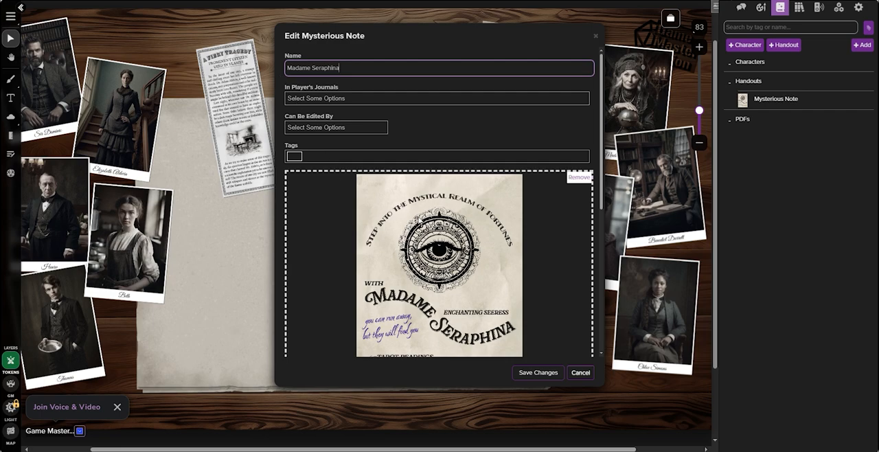
{"action": "left_click", "coordinate": [538, 372]}
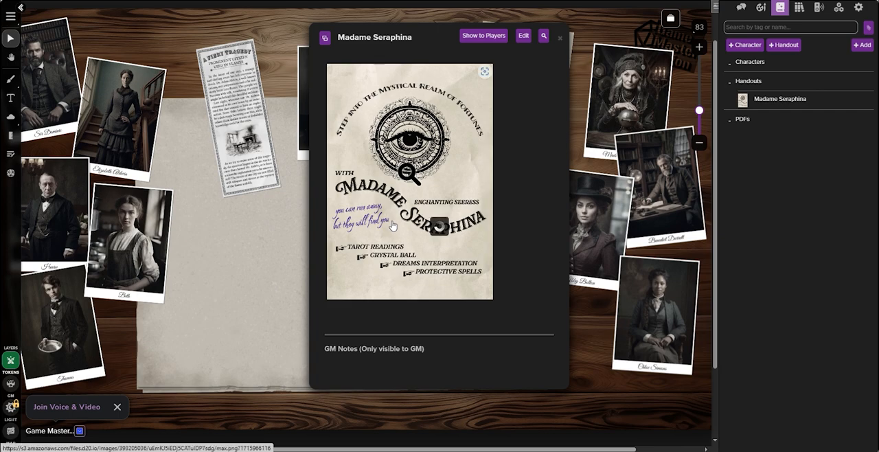
View the Madame Seraphina handout image enlarged, and close the handout
{"action": "left_click", "coordinate": [440, 227]}
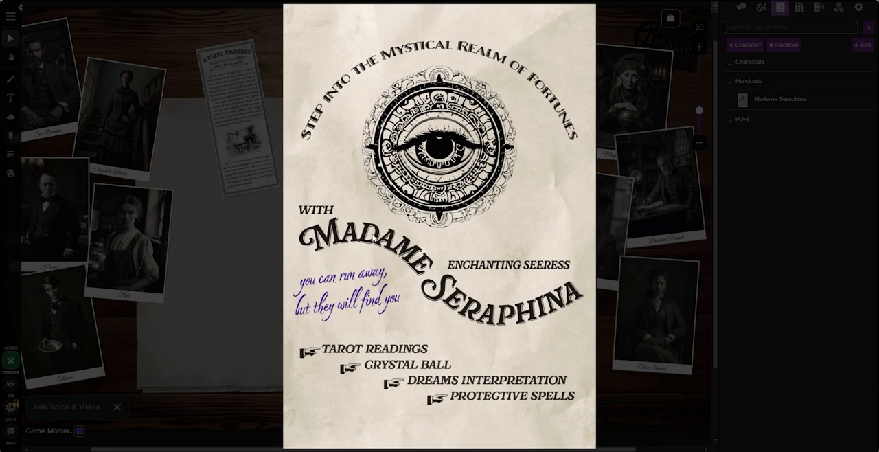
{"action": "left_click", "coordinate": [654, 96]}
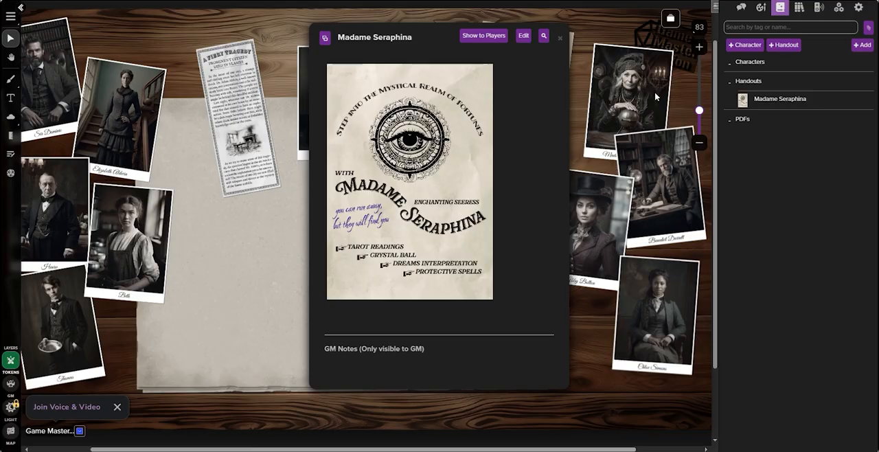
{"action": "left_click", "coordinate": [561, 38]}
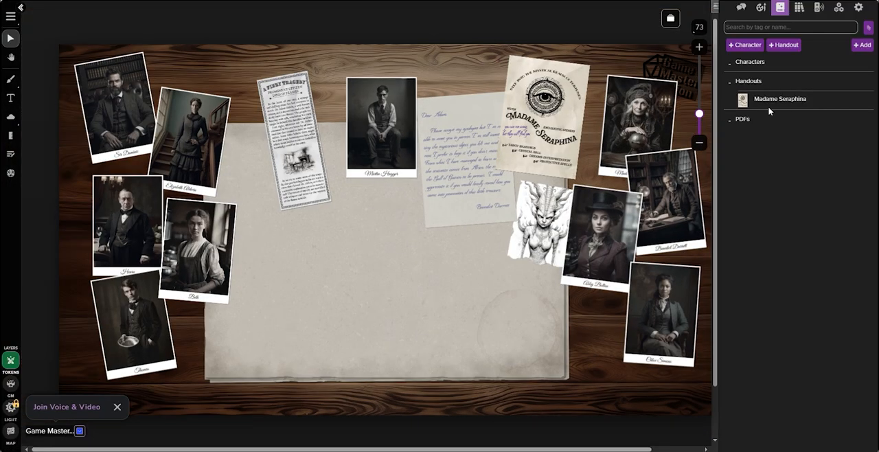
Create a new character in the journal, save it, and choose to edit its Call of Cthulhu sheet directly
{"action": "left_click", "coordinate": [745, 46]}
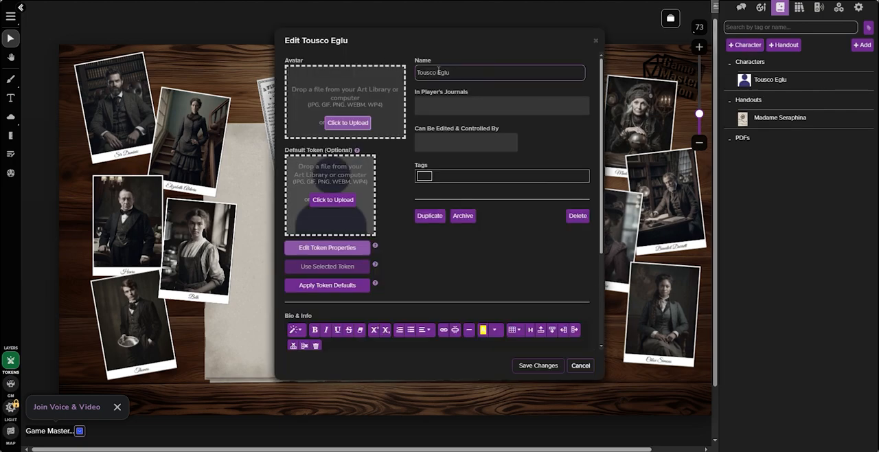
{"action": "left_click", "coordinate": [536, 365]}
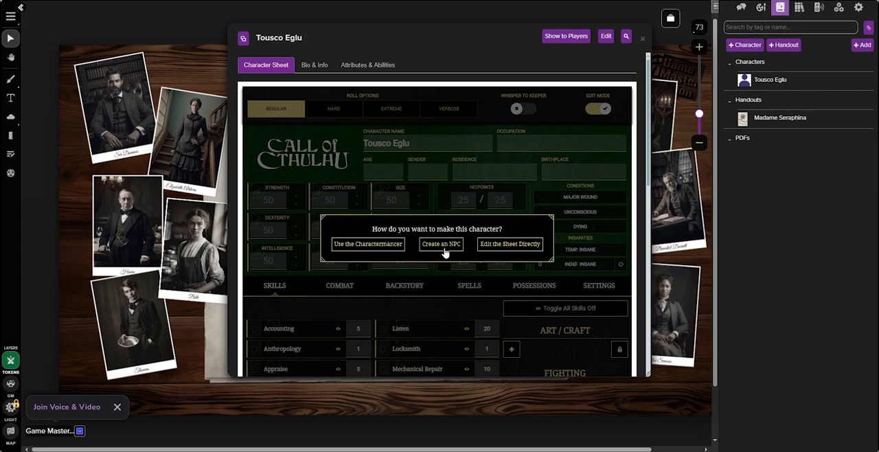
{"action": "left_click", "coordinate": [519, 244]}
Look through the character sheet, set Strength to 50, and turn off edit mode
{"action": "scroll", "coordinate": [454, 217], "scroll_direction": "down", "scroll_amount": 5}
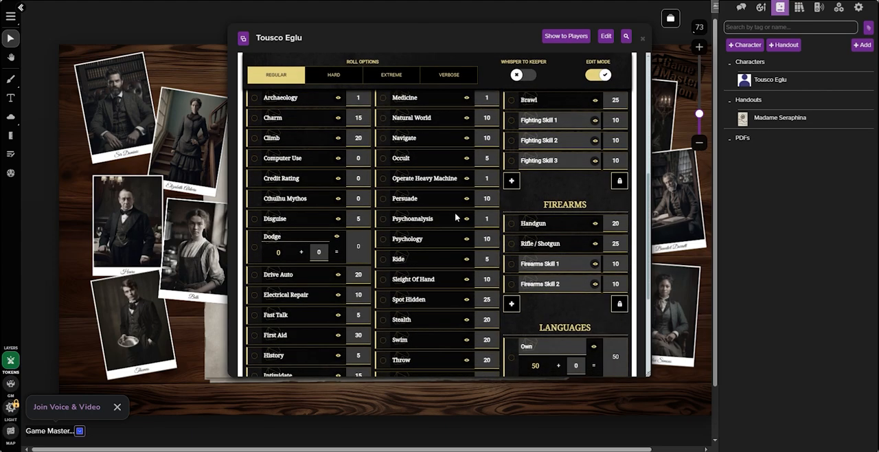
{"action": "scroll", "coordinate": [454, 217], "scroll_direction": "down", "scroll_amount": 3}
{"action": "scroll", "coordinate": [455, 217], "scroll_direction": "up", "scroll_amount": 8}
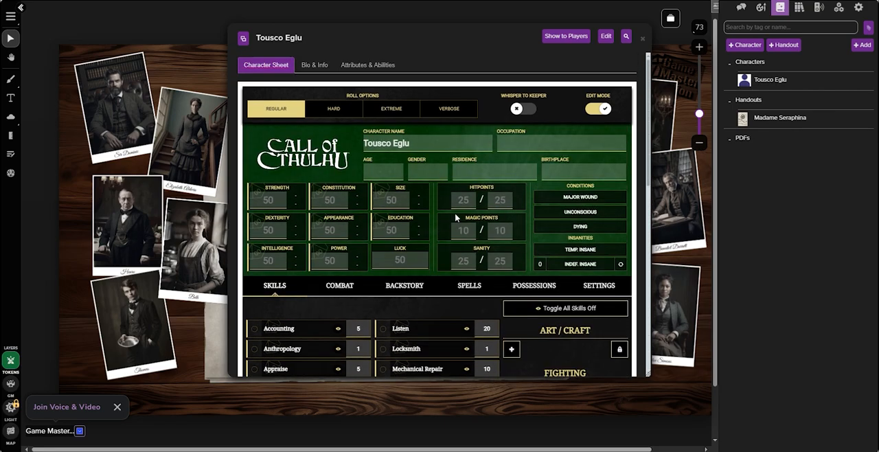
{"action": "scroll", "coordinate": [454, 217], "scroll_direction": "down", "scroll_amount": 1}
{"action": "left_click", "coordinate": [272, 151]}
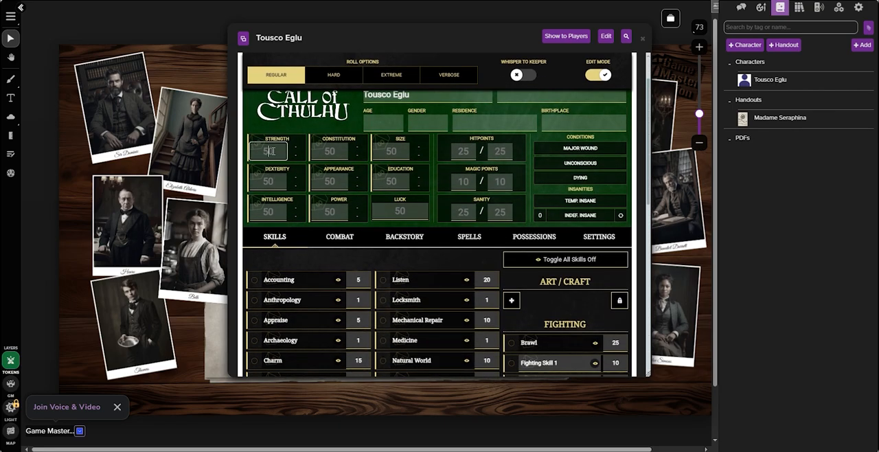
{"action": "type", "text": "50"}
{"action": "left_click", "coordinate": [599, 73]}
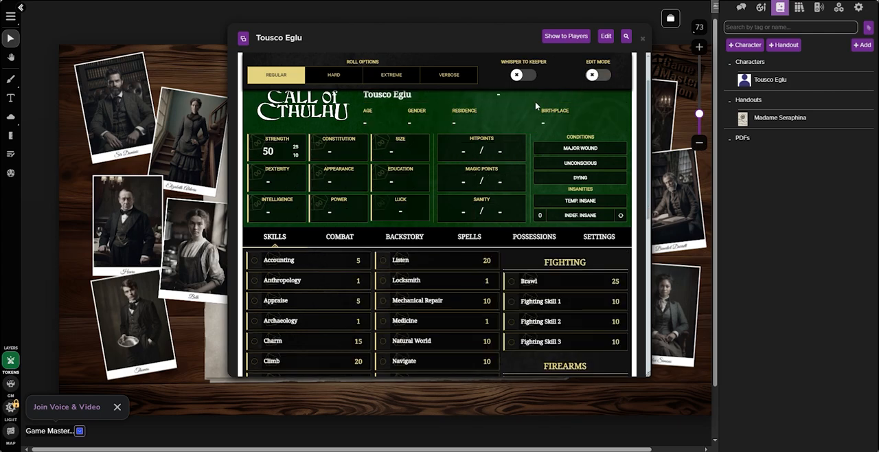
Roll a regular Strength check from the character sheet with the chat open, and close the sheet
{"action": "left_click", "coordinate": [741, 7]}
{"action": "left_click", "coordinate": [272, 154]}
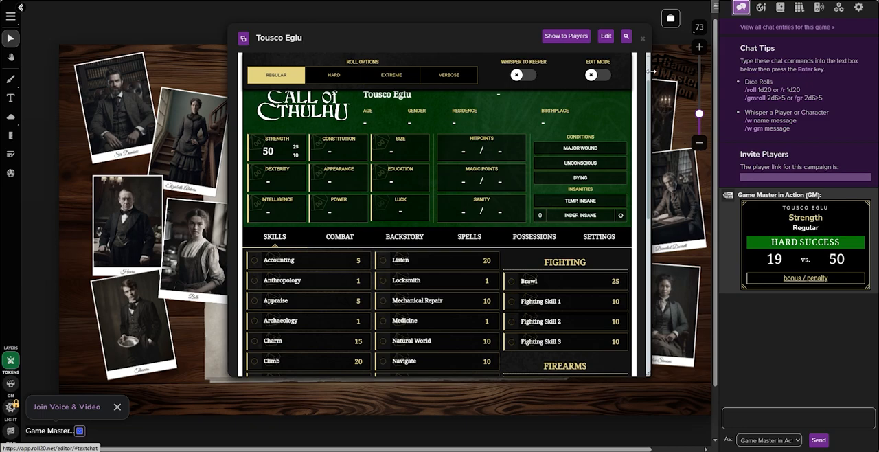
{"action": "left_click", "coordinate": [642, 39]}
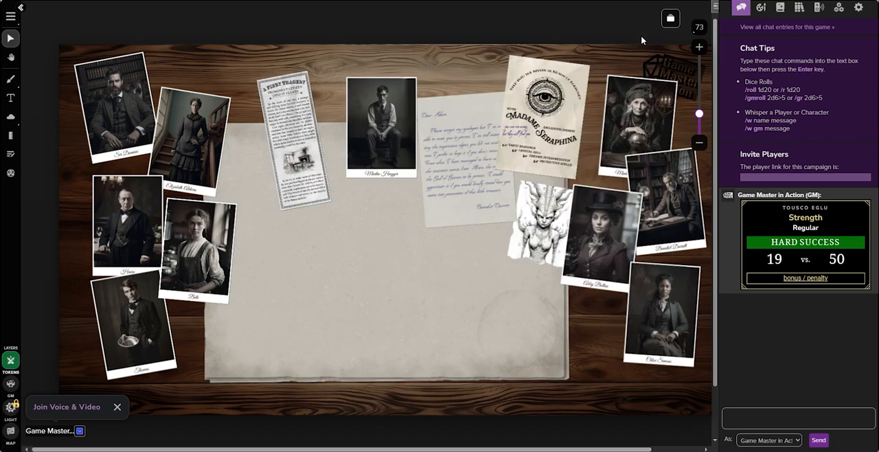
Reopen the character for editing and examine which players can be given journal access and editing control
{"action": "left_click", "coordinate": [779, 7]}
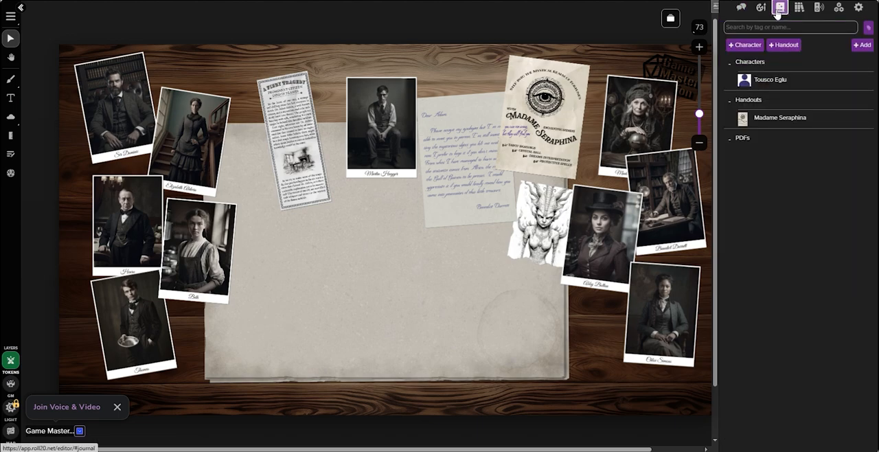
{"action": "left_click", "coordinate": [790, 81]}
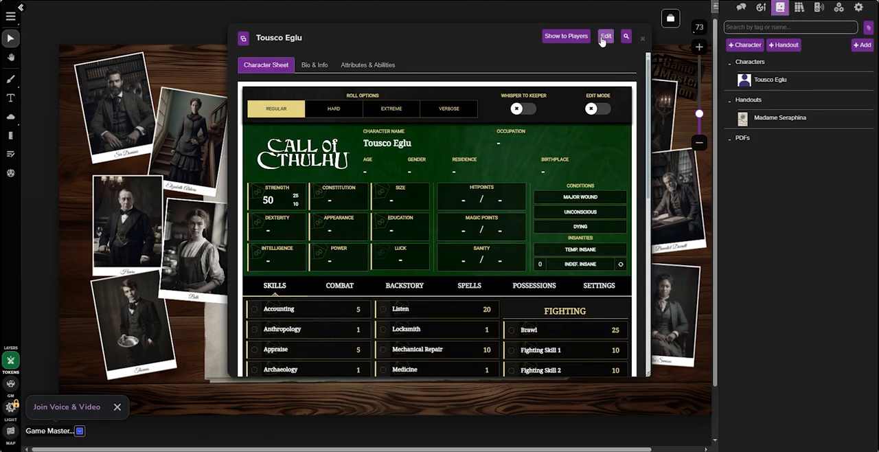
{"action": "left_click", "coordinate": [605, 37]}
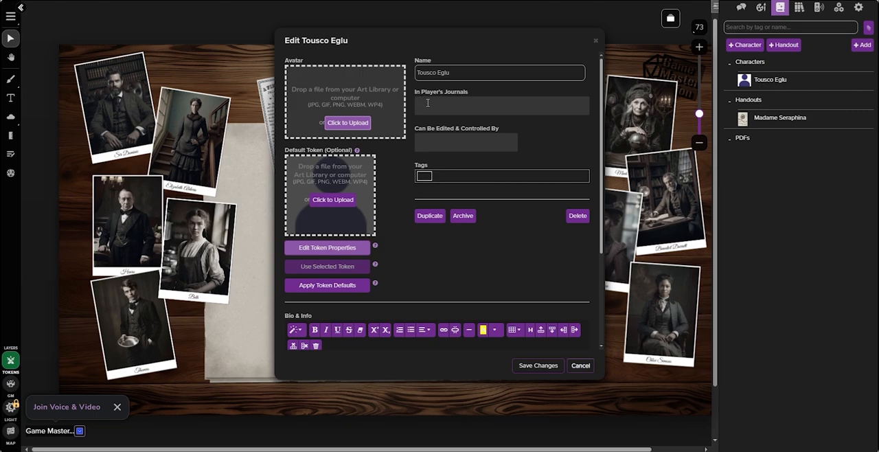
{"action": "left_click", "coordinate": [427, 102]}
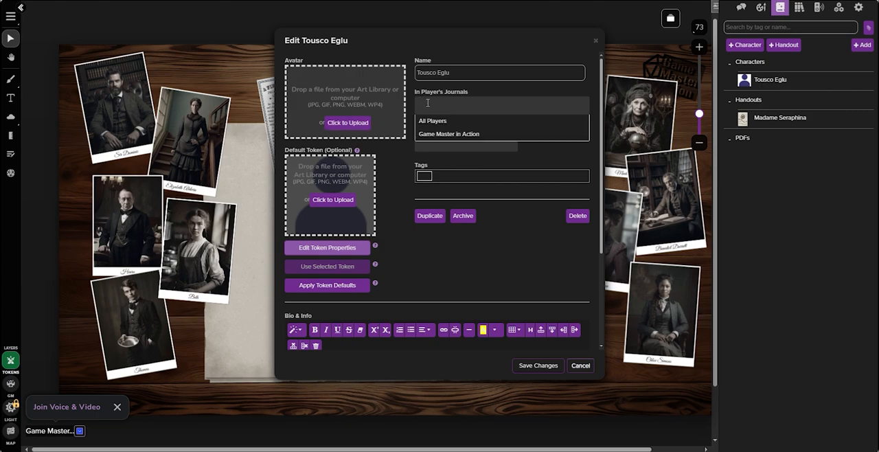
{"action": "left_click", "coordinate": [400, 175]}
{"action": "left_click", "coordinate": [467, 142]}
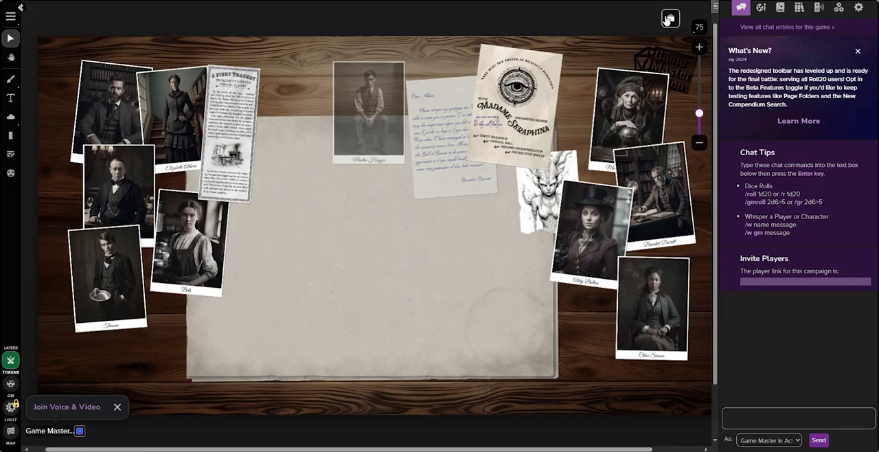
Duplicate the Start page with only Map & Lighting, excluding Objects & Tokens and GM info, and close the page overview
{"action": "left_click", "coordinate": [671, 18]}
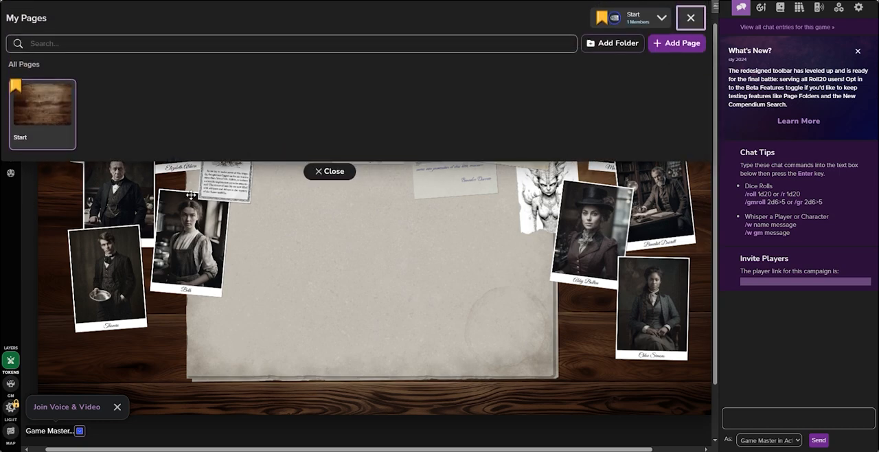
{"action": "left_click", "coordinate": [51, 95]}
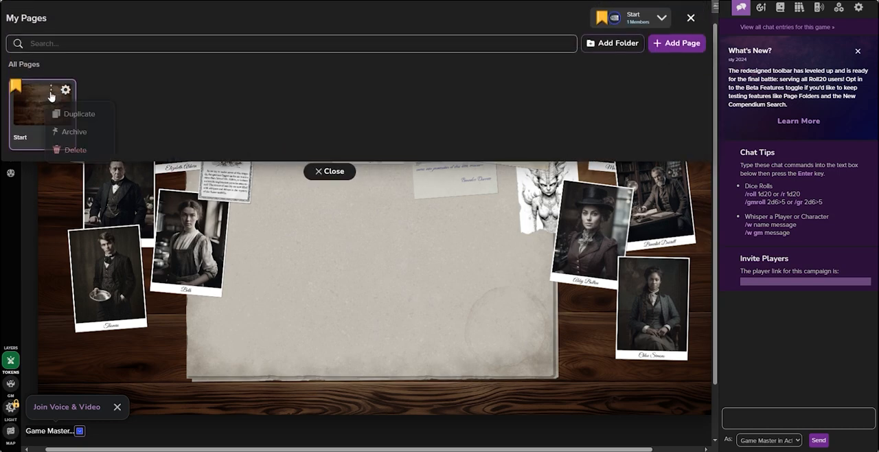
{"action": "left_click", "coordinate": [66, 114]}
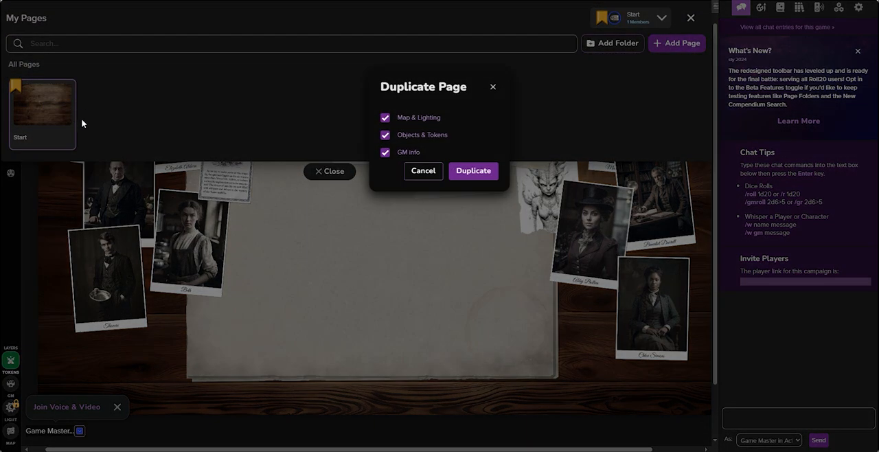
{"action": "left_click", "coordinate": [386, 137]}
{"action": "left_click", "coordinate": [386, 152]}
{"action": "left_click", "coordinate": [463, 171]}
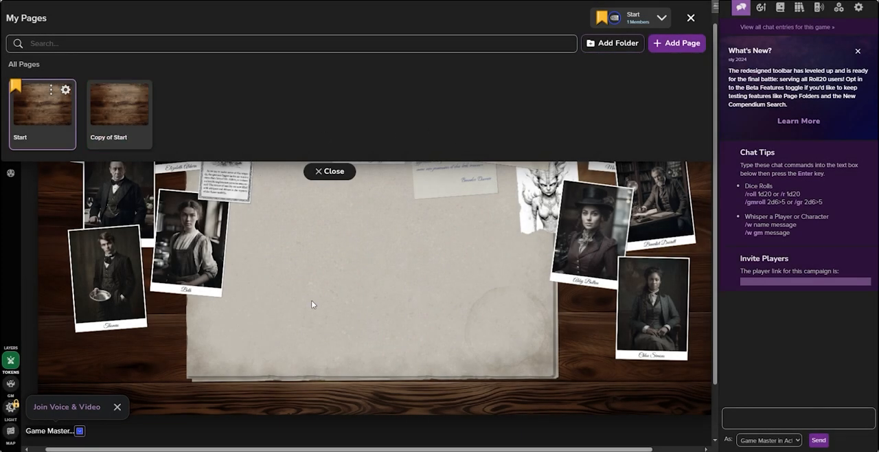
{"action": "left_click", "coordinate": [312, 173]}
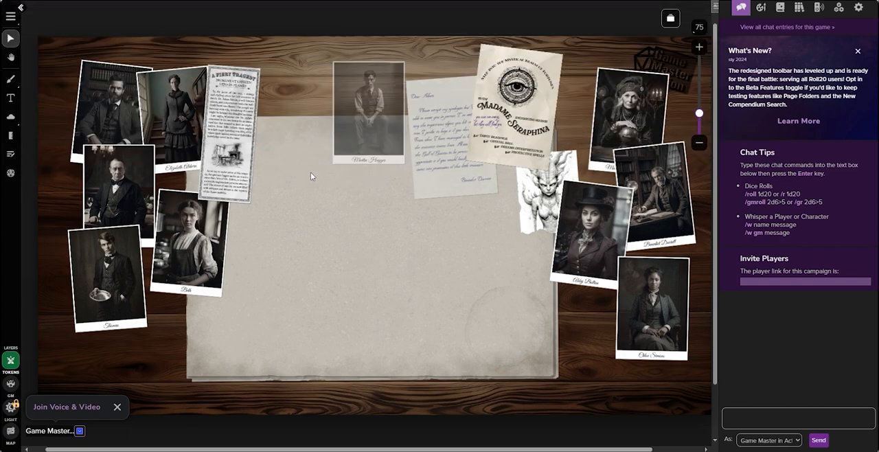
Open the Copy of Start page from the page overview and close the overview
{"action": "left_click", "coordinate": [670, 18]}
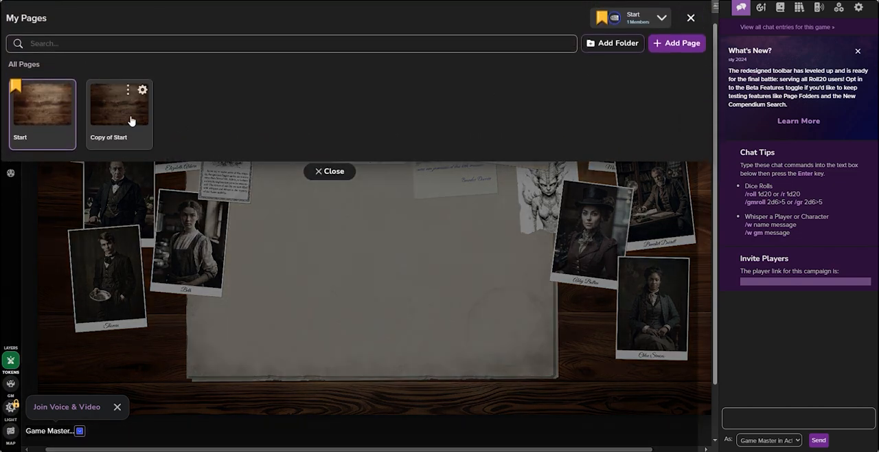
{"action": "left_click", "coordinate": [131, 121]}
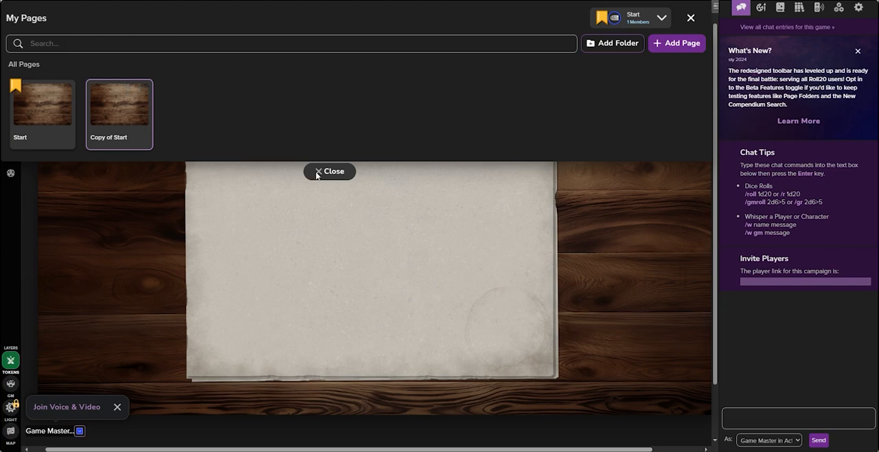
{"action": "left_click", "coordinate": [317, 171]}
{"action": "left_click_drag", "start_coordinate": [320, 243], "coordinate": [484, 216]}
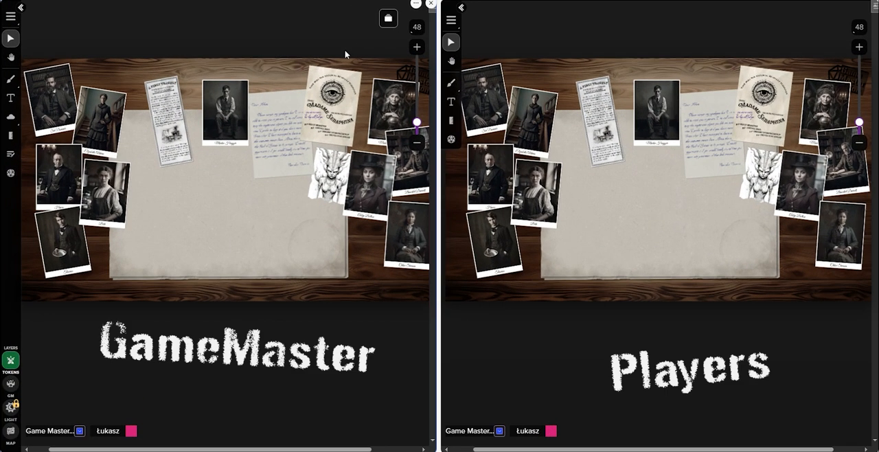
Move the player ribbon to the Copy of Start page and return it to the Start page
{"action": "left_click", "coordinate": [389, 17]}
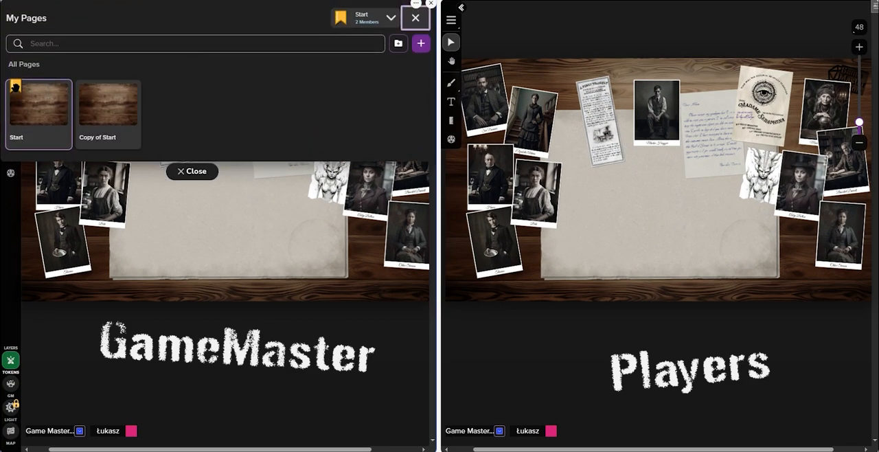
{"action": "left_click_drag", "start_coordinate": [15, 87], "coordinate": [100, 103]}
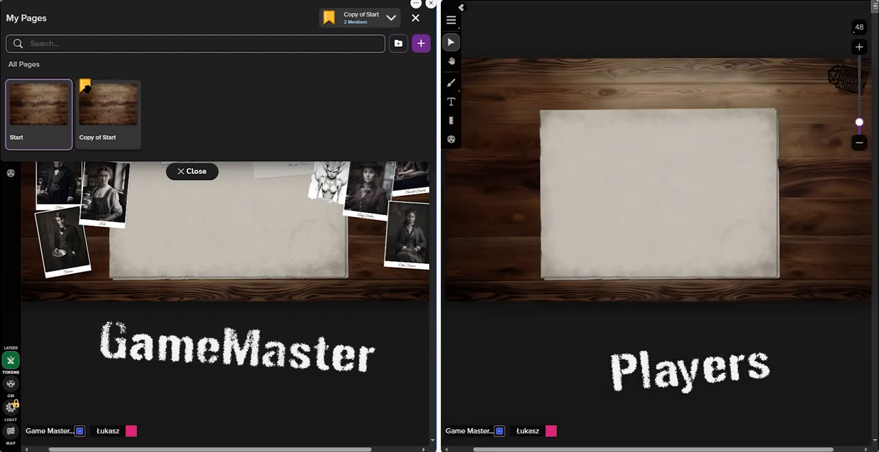
{"action": "left_click_drag", "start_coordinate": [84, 90], "coordinate": [40, 115]}
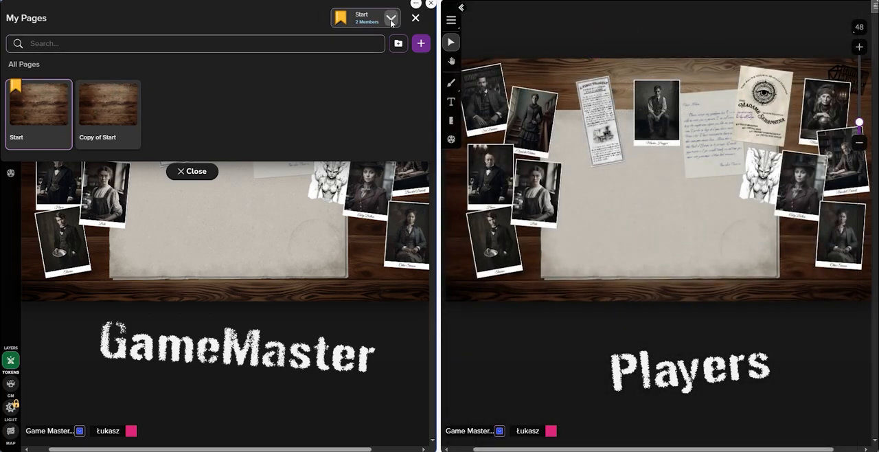
Expand the list of members on the player ribbon and assign a single player to the Copy of Start page
{"action": "left_click", "coordinate": [391, 17]}
{"action": "left_click_drag", "start_coordinate": [347, 123], "coordinate": [109, 110]}
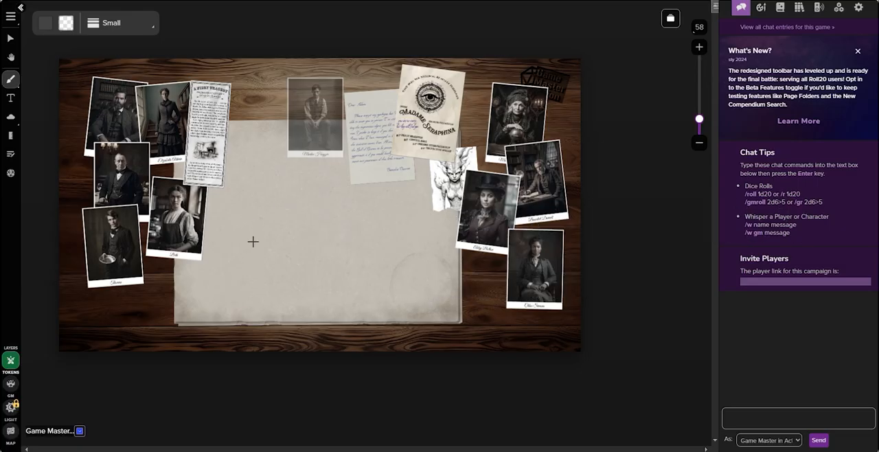
Sketch a rectangular floor plan freehand on the Start page's blank paper, with inner walls and short marks for openings, using a small brush
{"action": "mouse_move", "coordinate": [248, 205]}
{"action": "left_mouse_down"}
{"action": "mouse_move", "coordinate": [415, 300]}
{"action": "mouse_move", "coordinate": [296, 298]}
{"action": "mouse_move", "coordinate": [303, 307]}
{"action": "left_mouse_up"}
{"action": "left_click_drag", "start_coordinate": [316, 294], "coordinate": [316, 307]}
{"action": "left_click_drag", "start_coordinate": [280, 252], "coordinate": [279, 300]}
{"action": "left_click_drag", "start_coordinate": [246, 255], "coordinate": [280, 251]}
{"action": "left_click_drag", "start_coordinate": [279, 285], "coordinate": [289, 286]}
{"action": "left_click_drag", "start_coordinate": [280, 252], "coordinate": [378, 250]}
{"action": "mouse_move", "coordinate": [378, 250]}
{"action": "left_mouse_down"}
{"action": "mouse_move", "coordinate": [376, 300]}
{"action": "mouse_move", "coordinate": [369, 189]}
{"action": "mouse_move", "coordinate": [347, 195]}
{"action": "mouse_move", "coordinate": [408, 189]}
{"action": "left_mouse_up"}
{"action": "left_click_drag", "start_coordinate": [290, 296], "coordinate": [290, 306]}
{"action": "left_click_drag", "start_coordinate": [280, 250], "coordinate": [280, 215]}
{"action": "left_click_drag", "start_coordinate": [281, 205], "coordinate": [281, 197]}
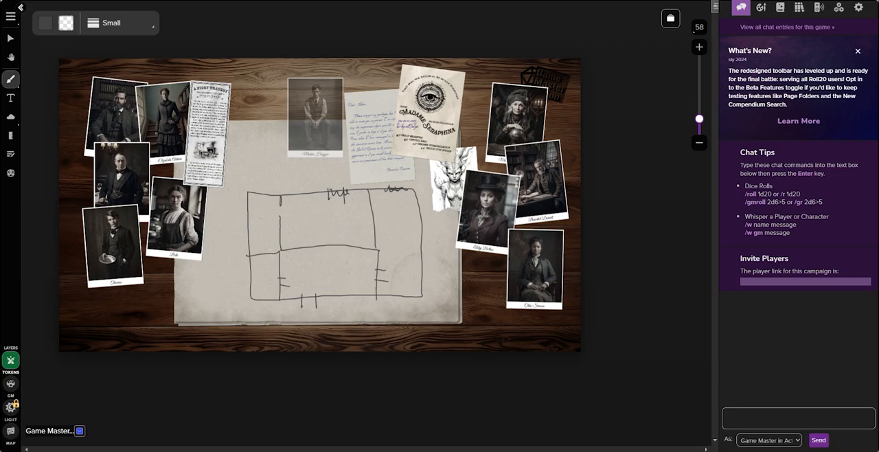